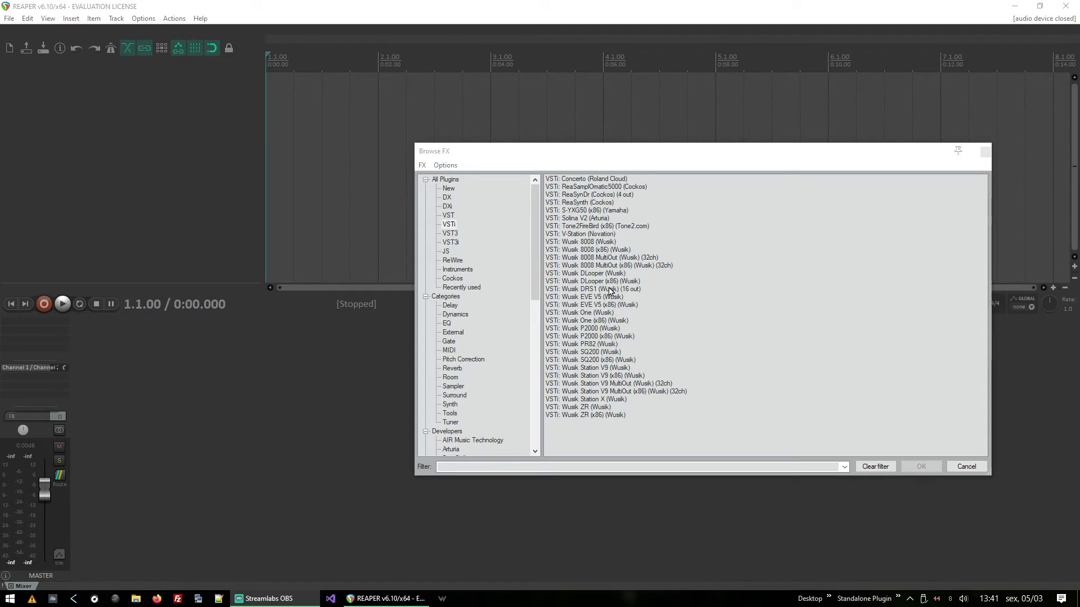
Step: Load the 16-output Wusik DRS1 instrument onto a new track and add separate tracks for its eight stereo outputs
{"action": "left_click_drag", "start_coordinate": [608, 289], "coordinate": [148, 133]}
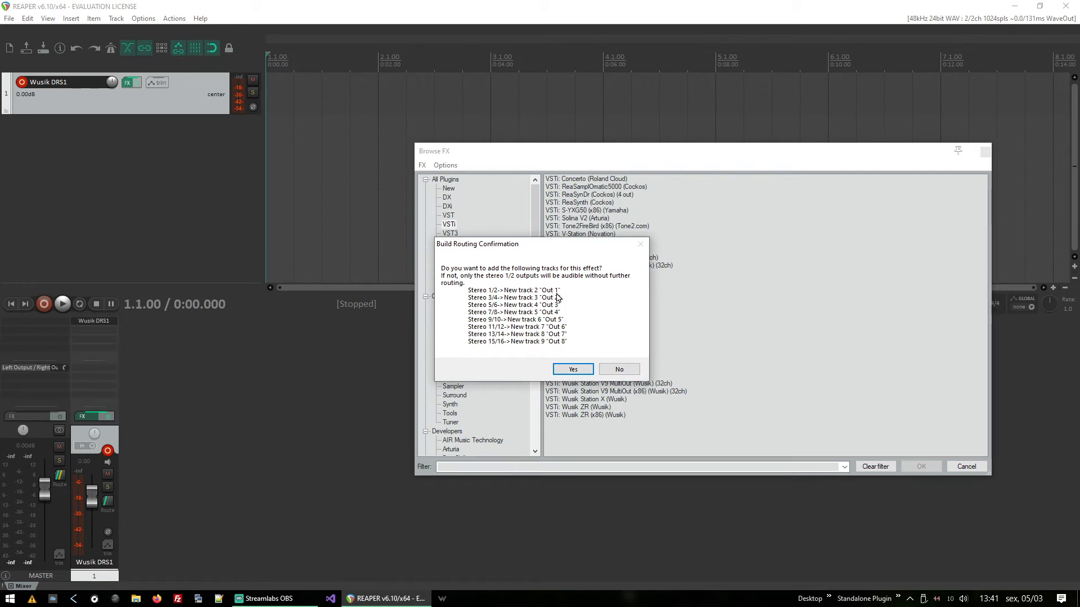
{"action": "left_click", "coordinate": [575, 369]}
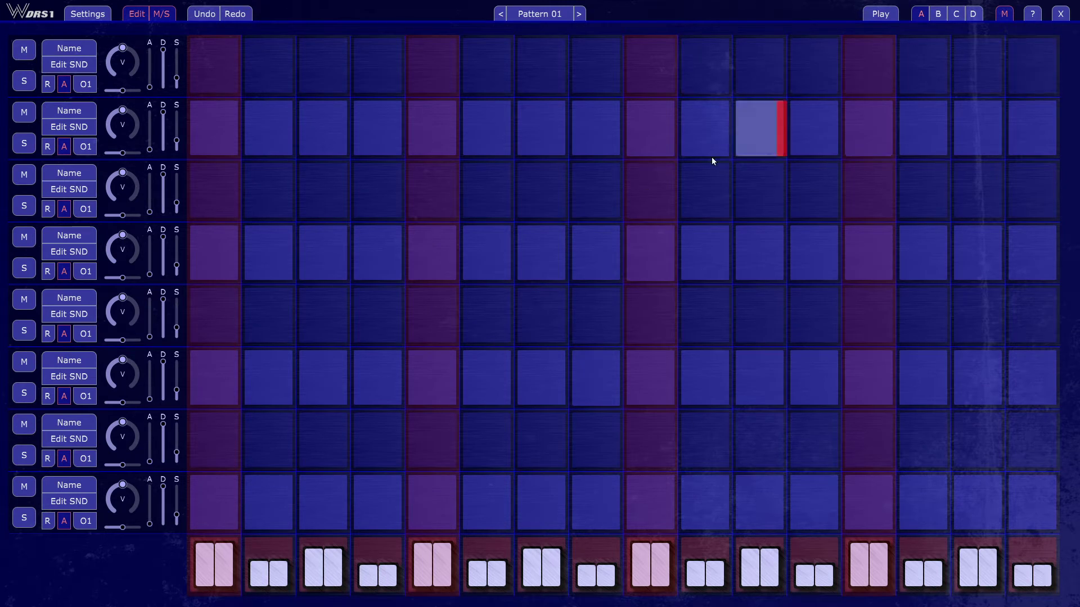
Step: Check the global settings without changing them, and hide the mute/solo and track editing controls
{"action": "left_click", "coordinate": [88, 16]}
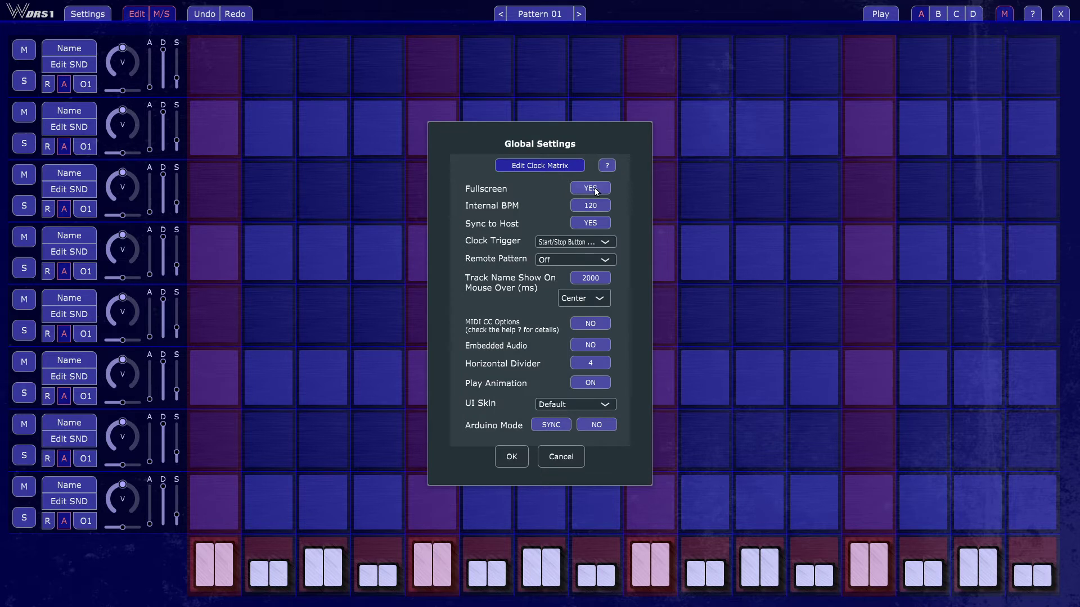
{"action": "left_click", "coordinate": [561, 456]}
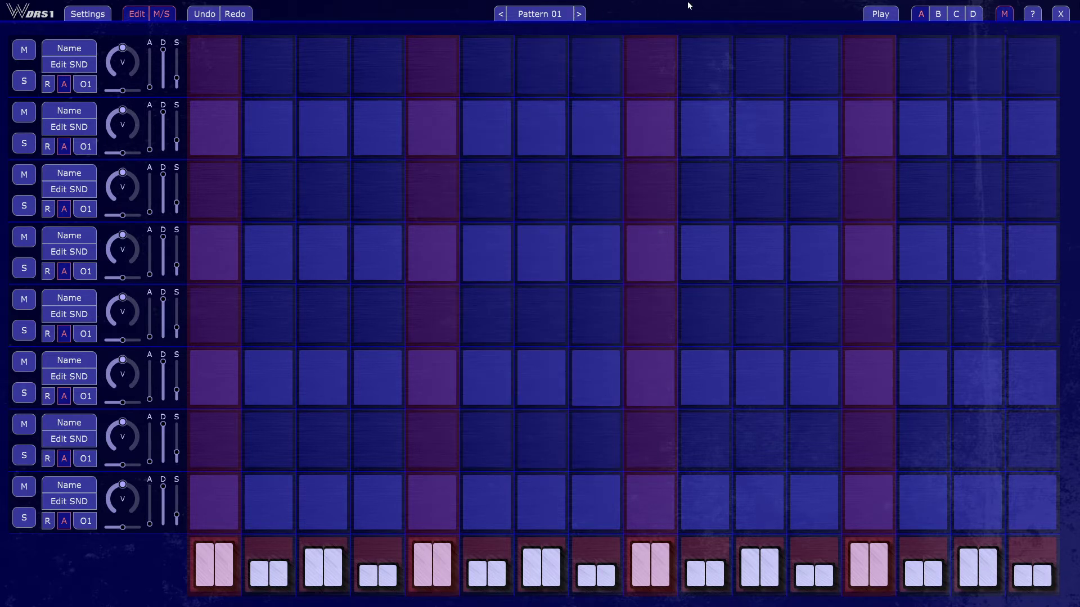
{"action": "left_click", "coordinate": [163, 15]}
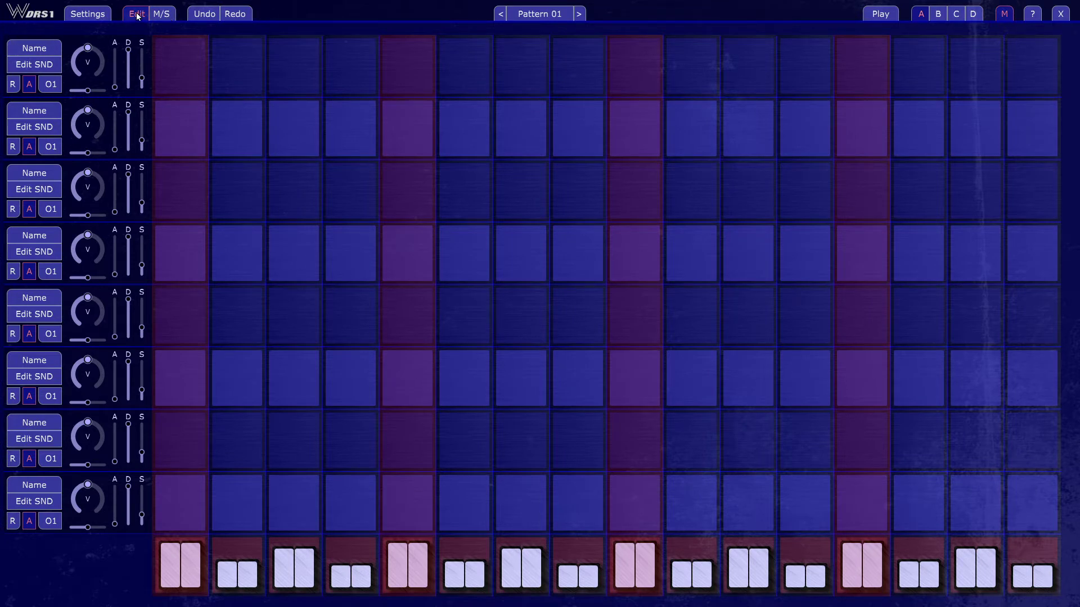
{"action": "left_click", "coordinate": [138, 15]}
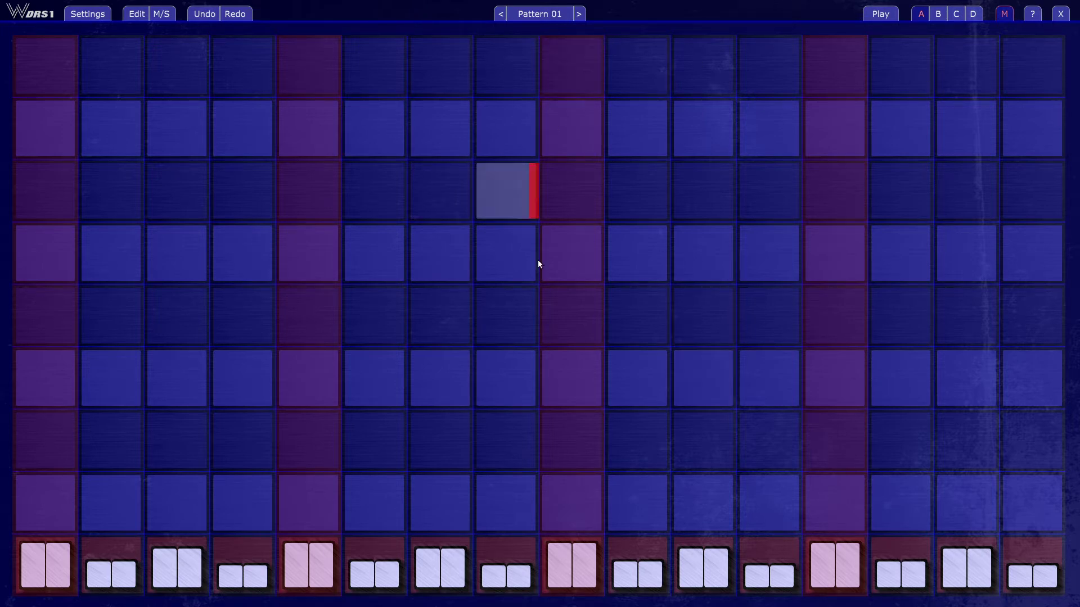
Step: Try out a double step at step 9 of the seventh track and clear it again
{"action": "left_click", "coordinate": [579, 434]}
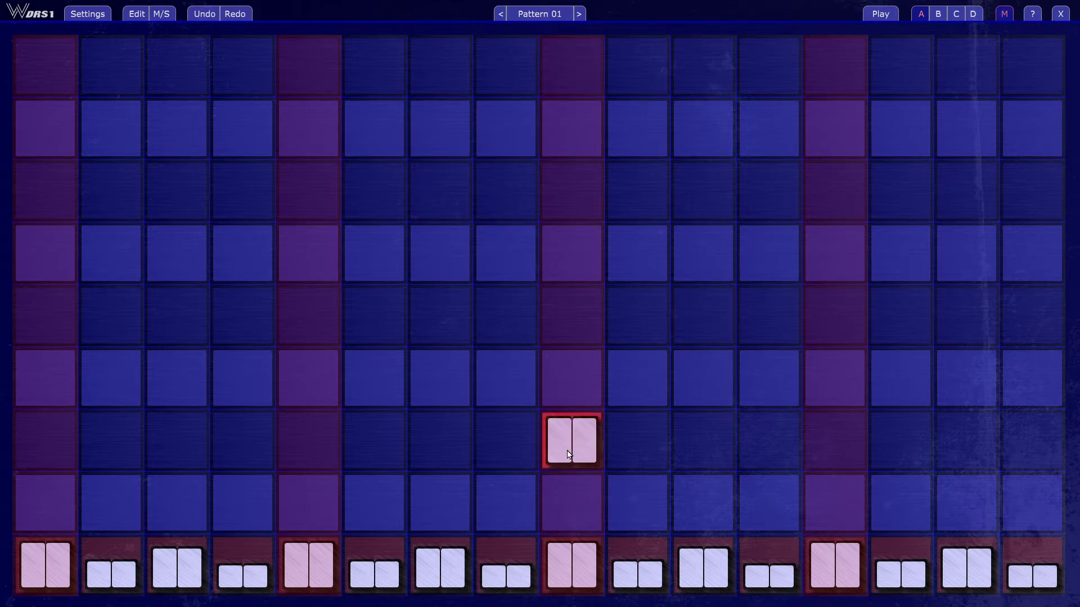
{"action": "left_click", "coordinate": [568, 454]}
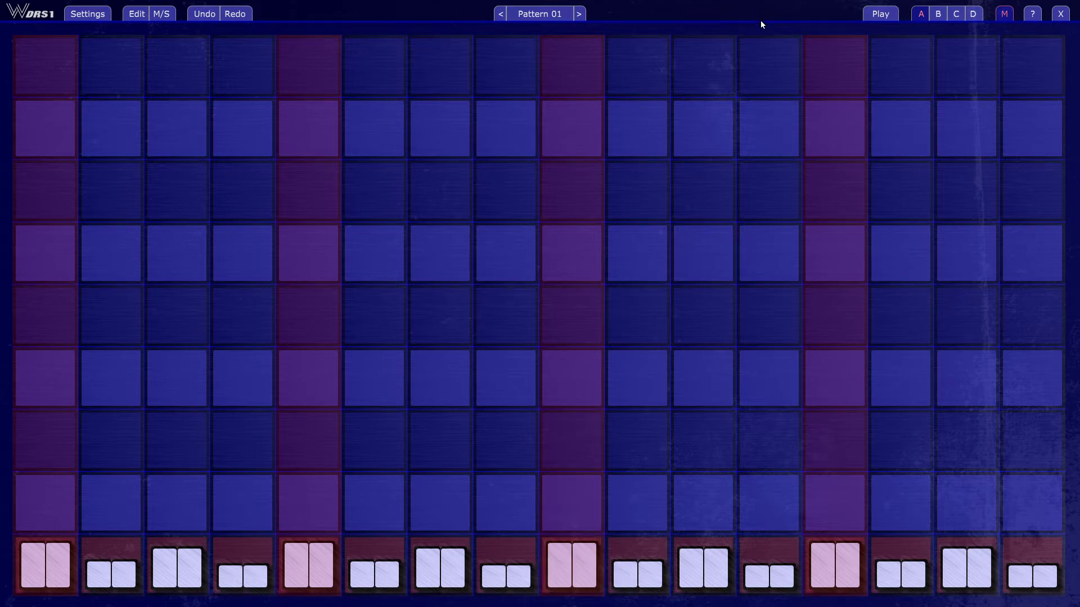
Step: Read through the main Wusik DRS1 help text to its end and close it
{"action": "left_click", "coordinate": [1033, 16]}
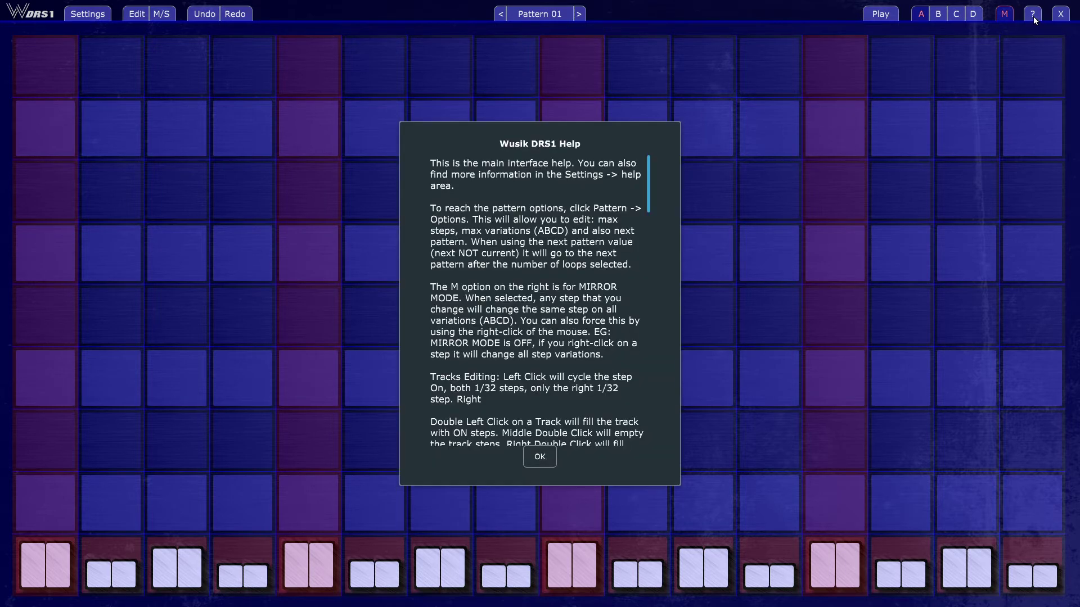
{"action": "scroll", "coordinate": [592, 249], "scroll_direction": "down", "scroll_amount": 7}
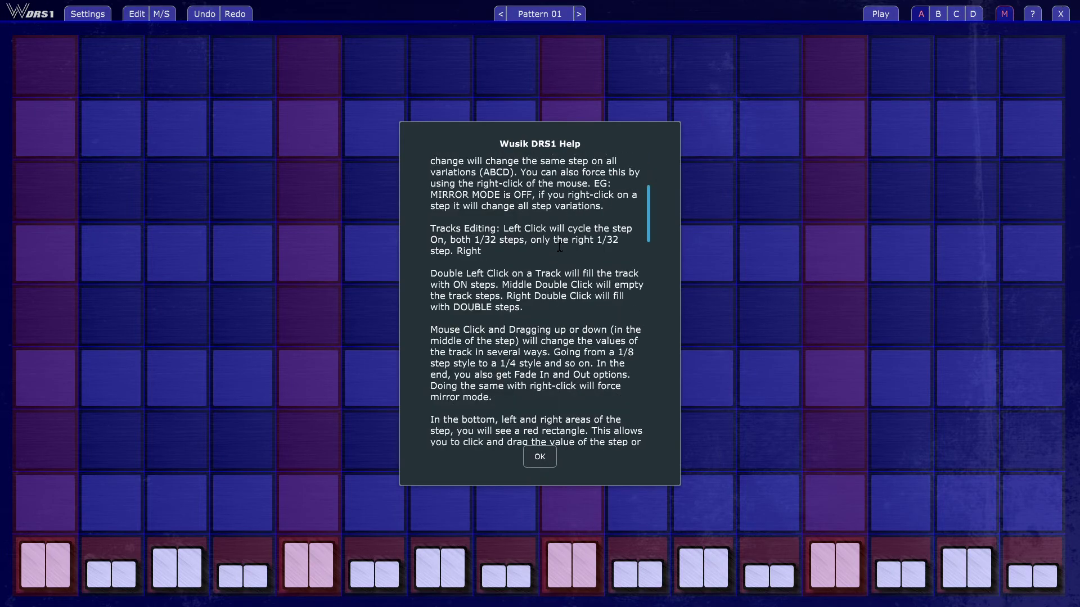
{"action": "scroll", "coordinate": [560, 249], "scroll_direction": "down", "scroll_amount": 15}
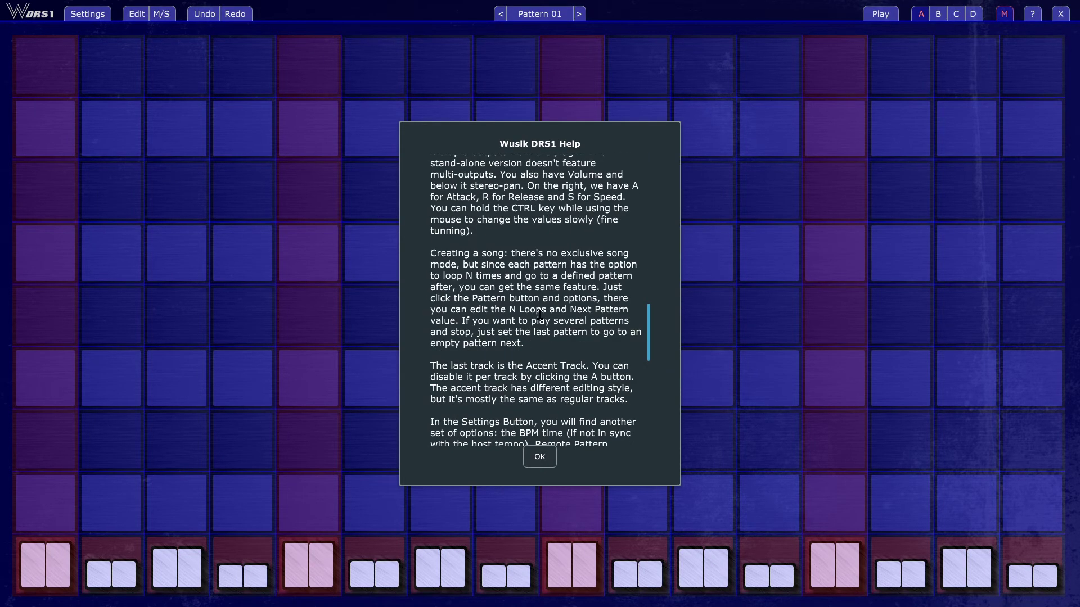
{"action": "scroll", "coordinate": [520, 325], "scroll_direction": "down", "scroll_amount": 5}
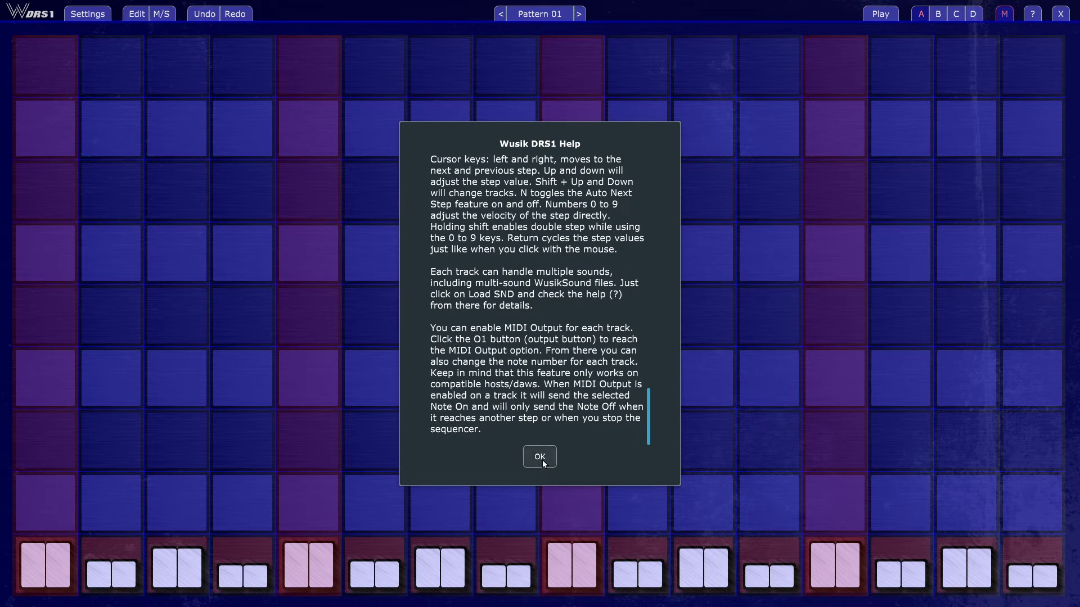
{"action": "left_click", "coordinate": [541, 458]}
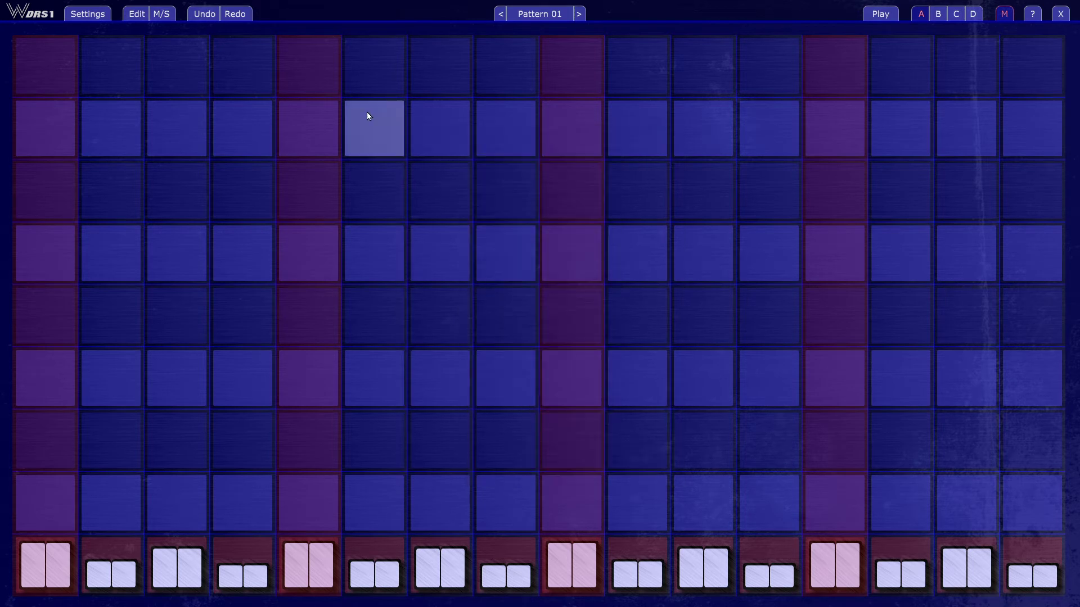
Step: Read the Global Settings help on host sync, clock trigger and MIDI CC options, and close the settings
{"action": "left_click", "coordinate": [90, 14]}
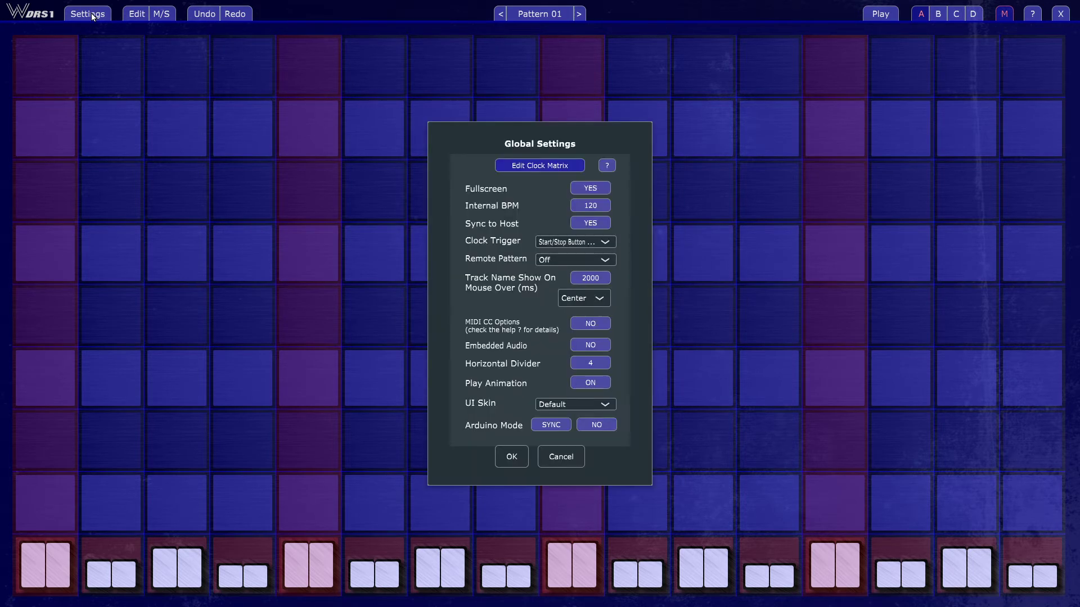
{"action": "left_click", "coordinate": [609, 166]}
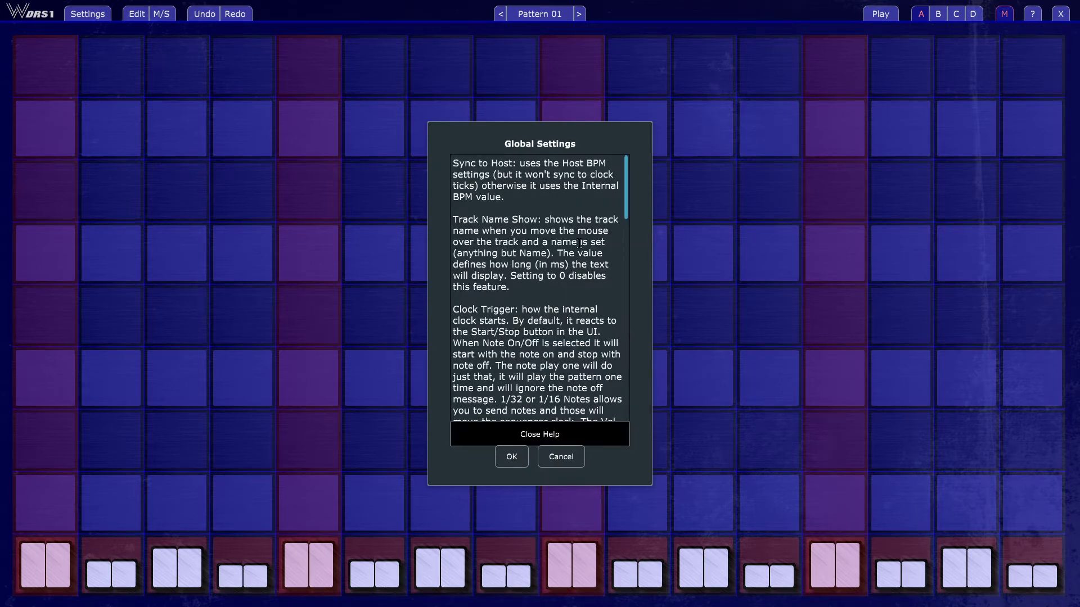
{"action": "scroll", "coordinate": [579, 242], "scroll_direction": "down", "scroll_amount": 15}
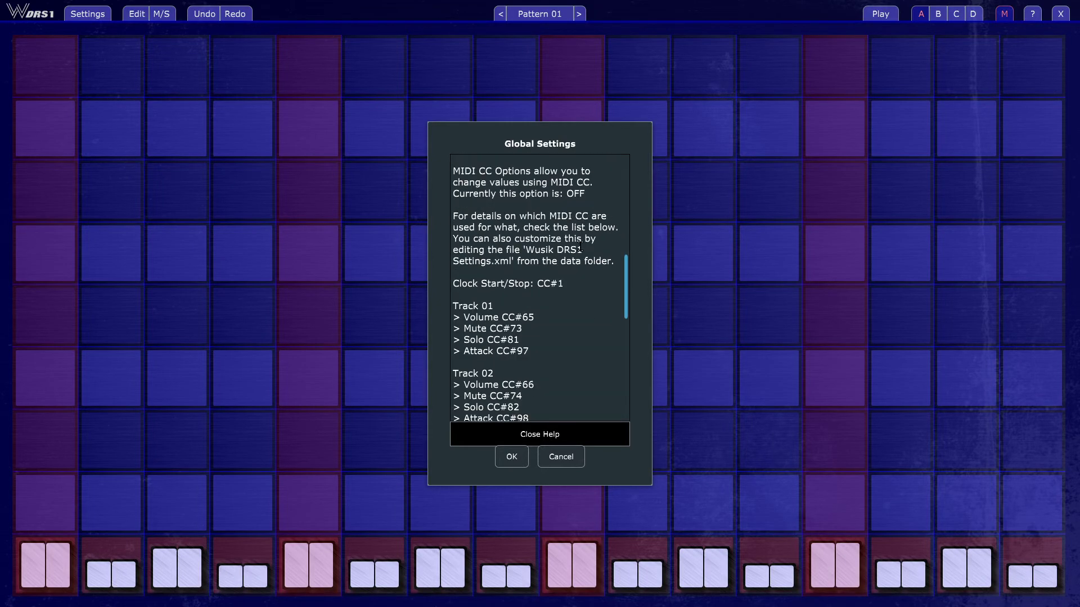
{"action": "scroll", "coordinate": [580, 250], "scroll_direction": "up", "scroll_amount": 15}
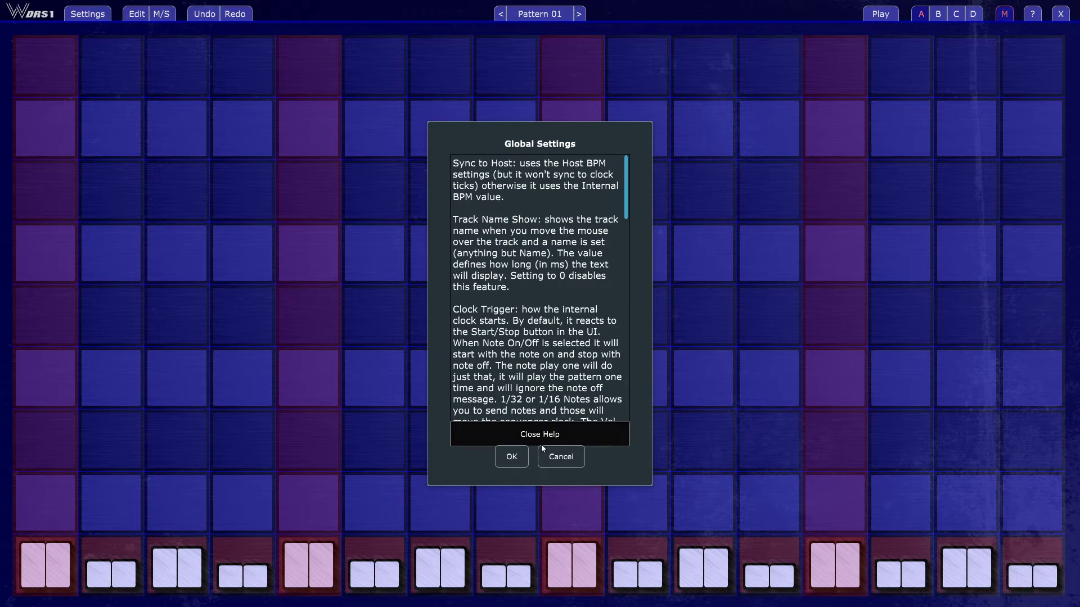
{"action": "left_click", "coordinate": [511, 456]}
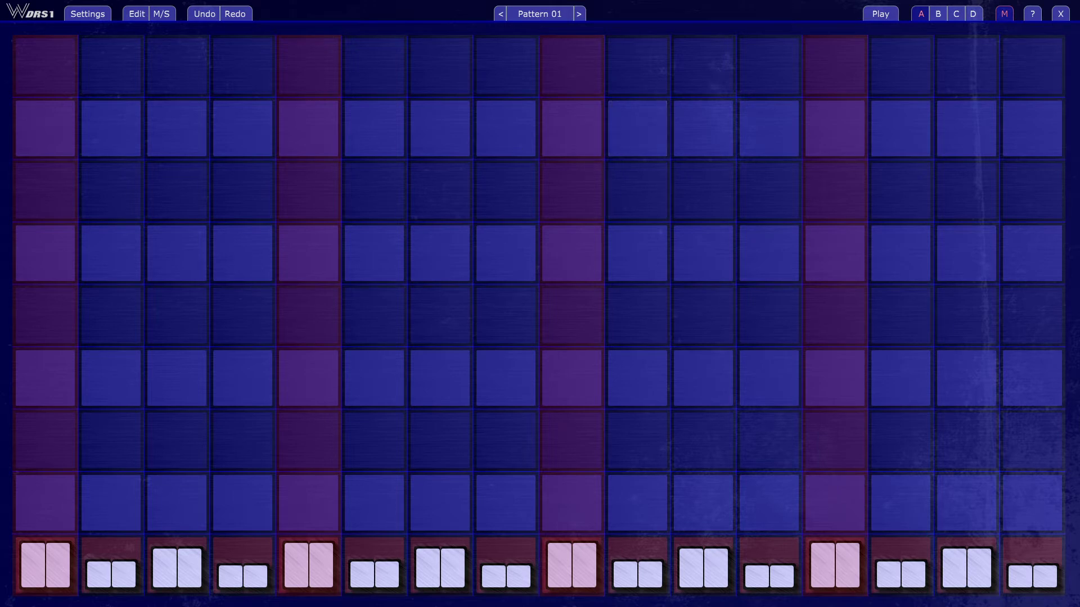
Step: Show the track editing controls and start inserting a sound on the first track from the Drum Collection's HiHats folder
{"action": "left_click", "coordinate": [138, 17]}
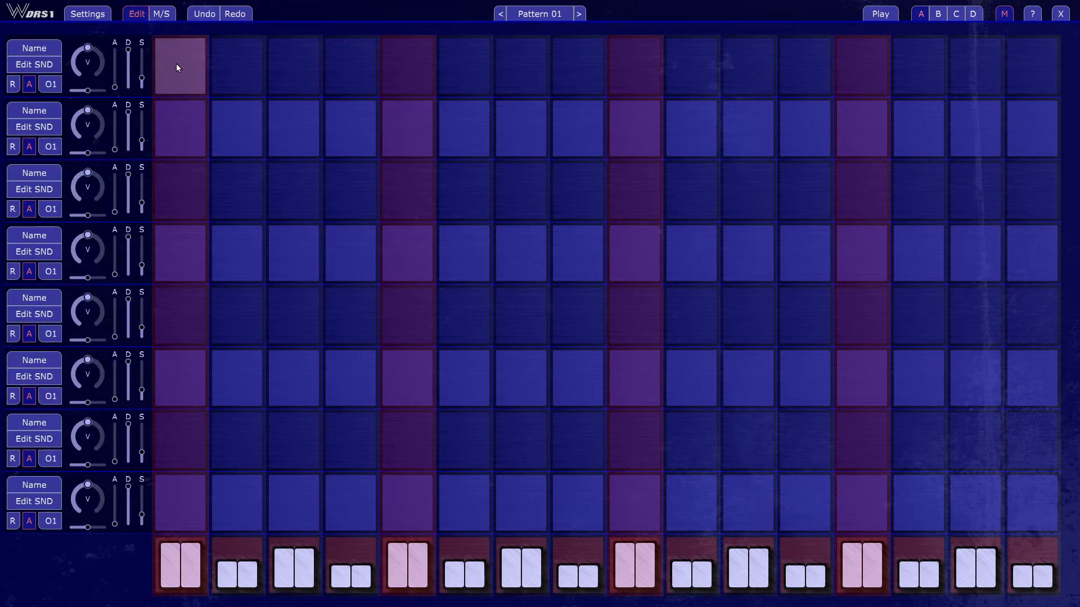
{"action": "left_click", "coordinate": [47, 67]}
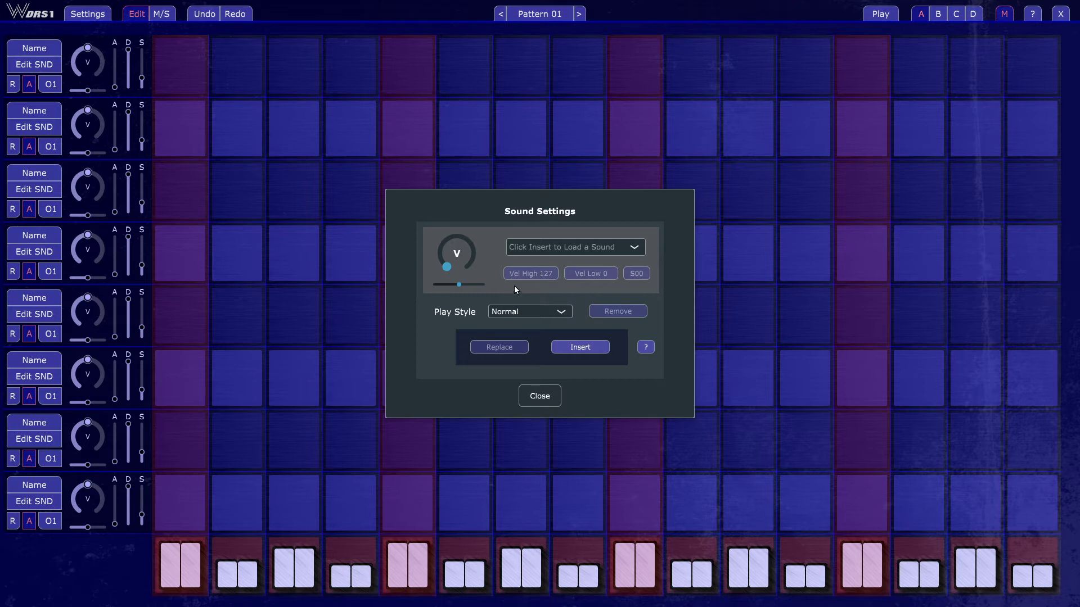
{"action": "left_click", "coordinate": [576, 245]}
{"action": "left_click", "coordinate": [563, 265]}
{"action": "left_click", "coordinate": [589, 349]}
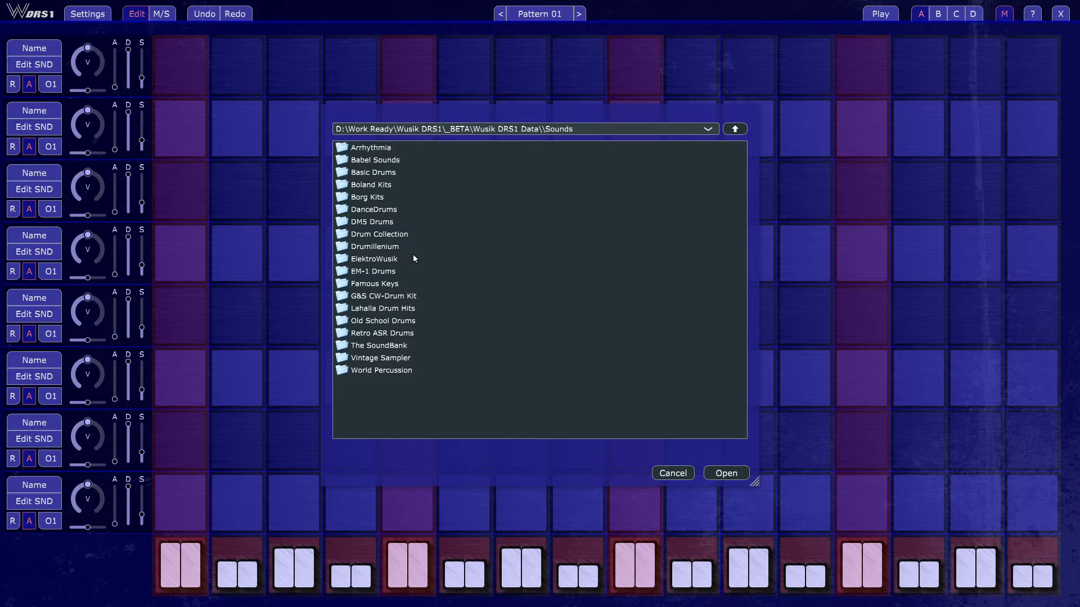
{"action": "double_click", "coordinate": [401, 234]}
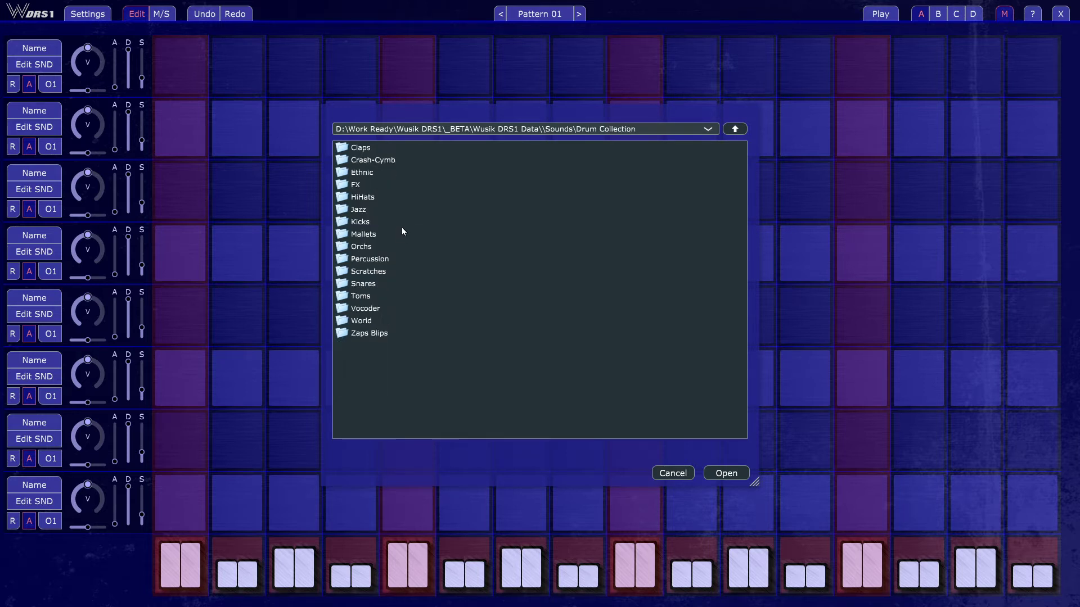
{"action": "double_click", "coordinate": [396, 198]}
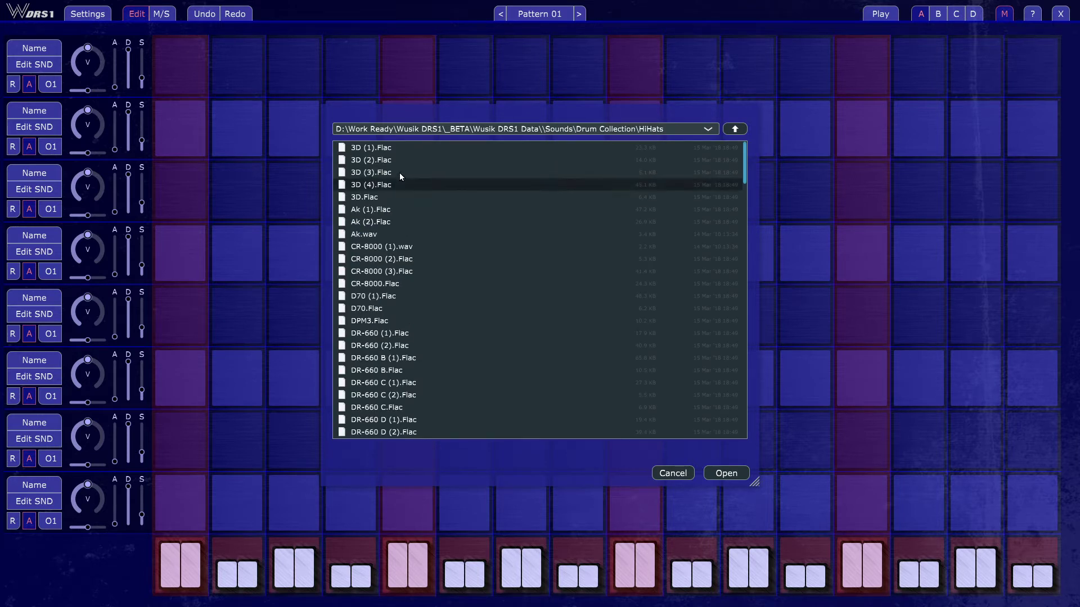
Step: Audition the hi-hat samples, load 3D.Flac as the first track's sound and close its sound settings
{"action": "key", "text": "Up"}
{"action": "key", "text": "Up"}
{"action": "key", "text": "Up"}
{"action": "key", "text": "Down"}
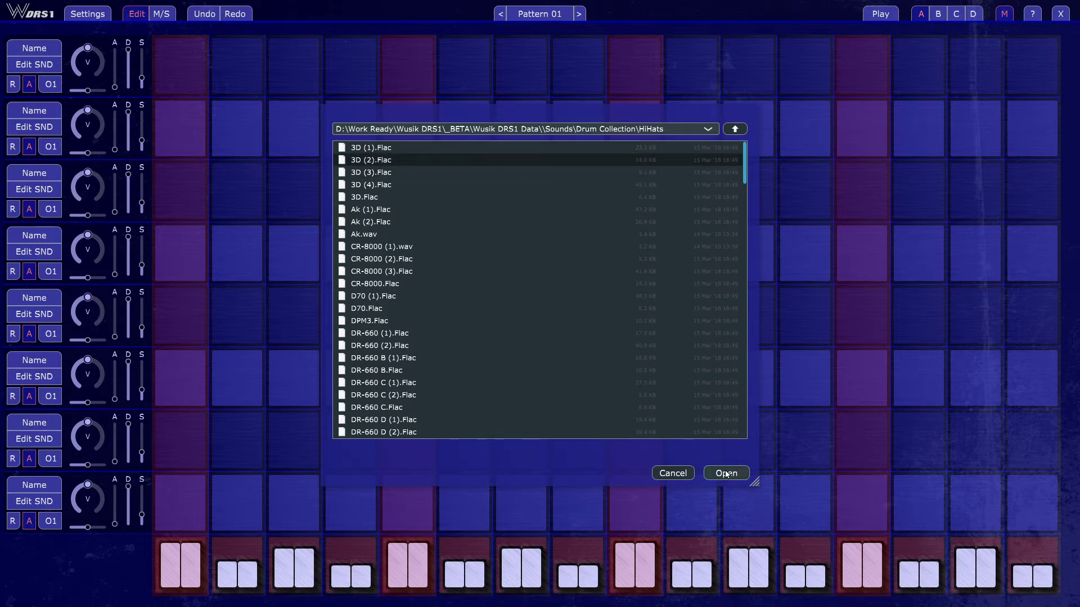
{"action": "key", "text": "Down"}
{"action": "key", "text": "Down"}
{"action": "key", "text": "Down"}
{"action": "key", "text": "Down"}
{"action": "key", "text": "Down"}
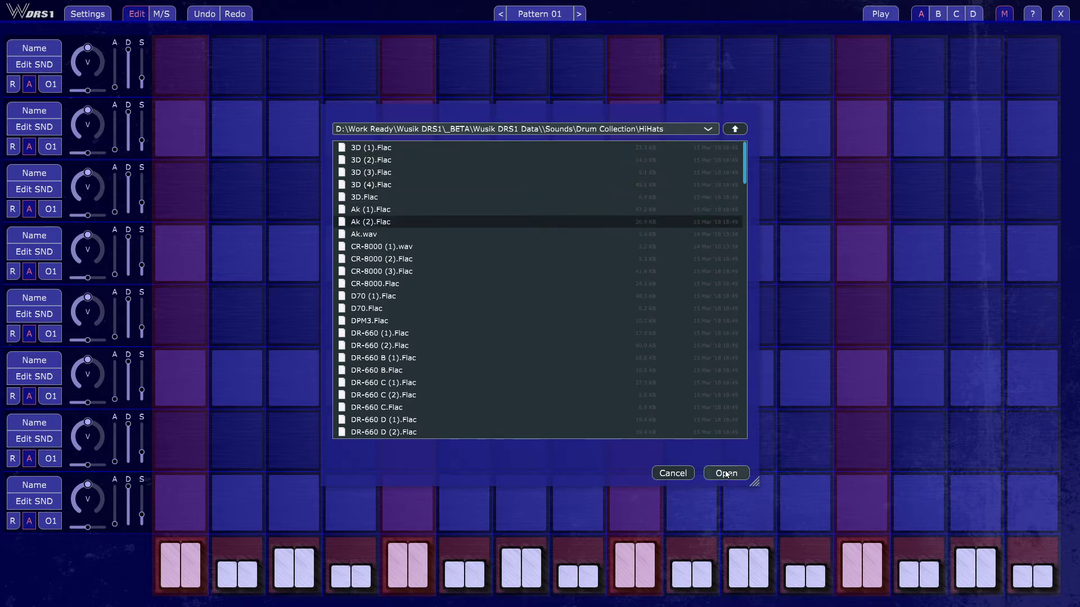
{"action": "key", "text": "Up"}
{"action": "key", "text": "Up"}
{"action": "left_click", "coordinate": [726, 474]}
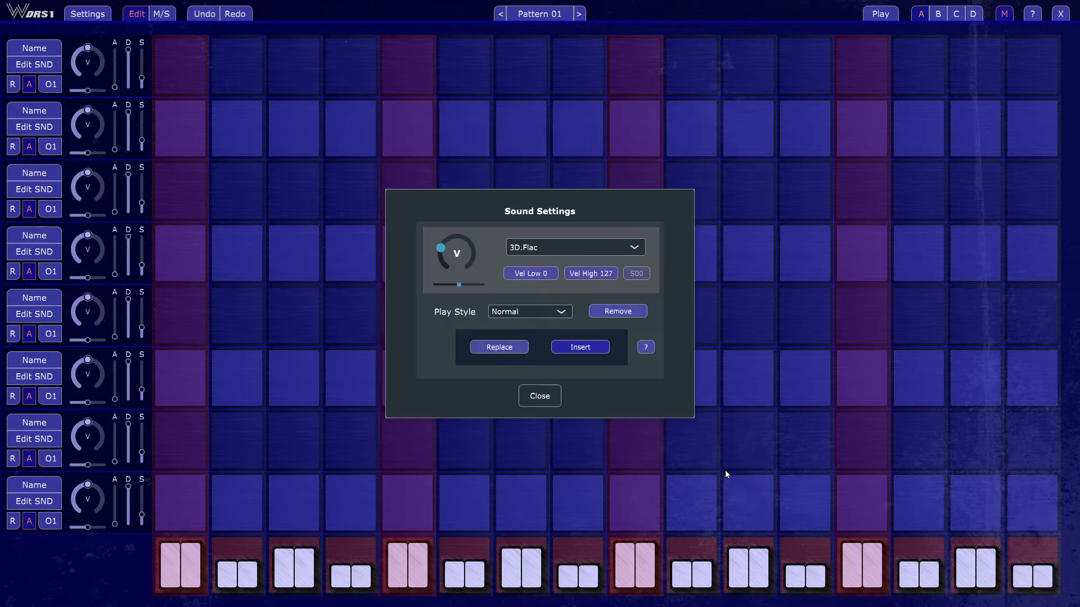
{"action": "left_click", "coordinate": [526, 394]}
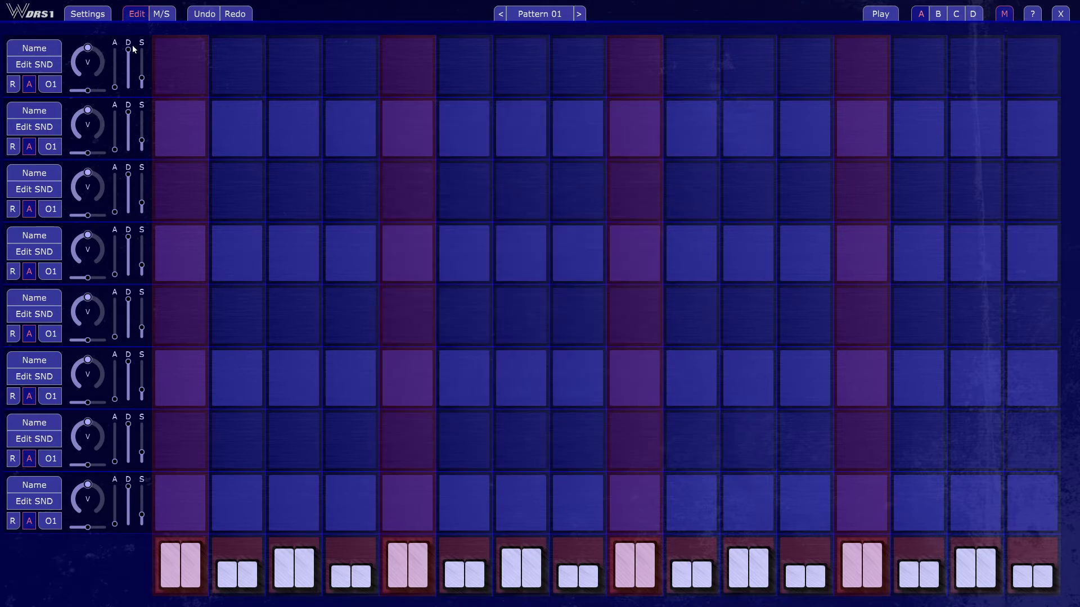
Step: Switch on every odd-numbered step of the first track and audition the pattern
{"action": "left_click", "coordinate": [293, 79]}
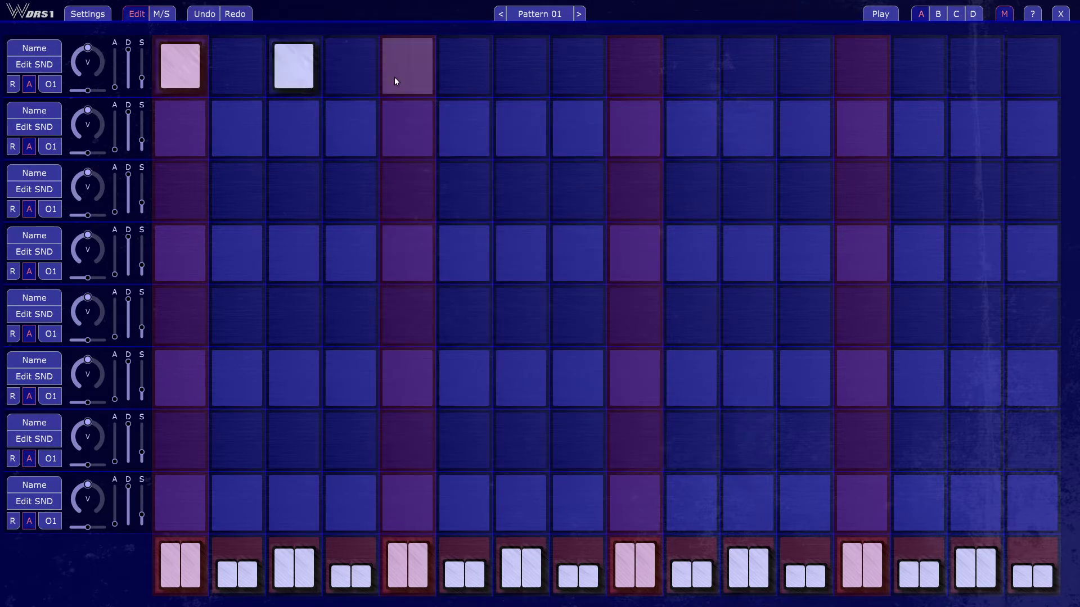
{"action": "left_click", "coordinate": [404, 77]}
{"action": "left_click", "coordinate": [522, 80]}
{"action": "left_click", "coordinate": [630, 76]}
{"action": "left_click", "coordinate": [738, 83]}
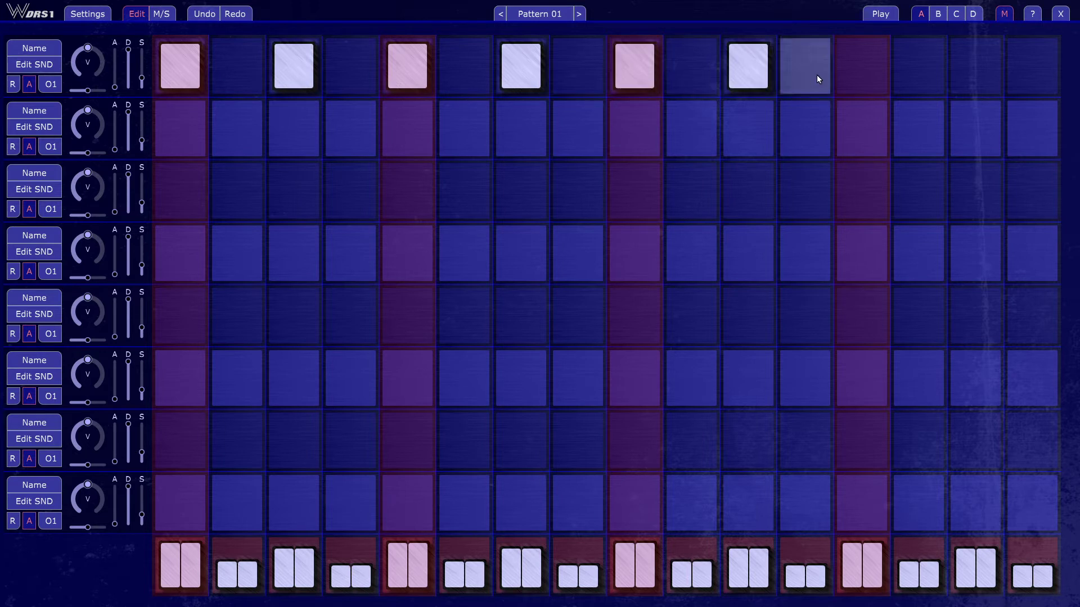
{"action": "left_click", "coordinate": [870, 73]}
{"action": "left_click", "coordinate": [988, 76]}
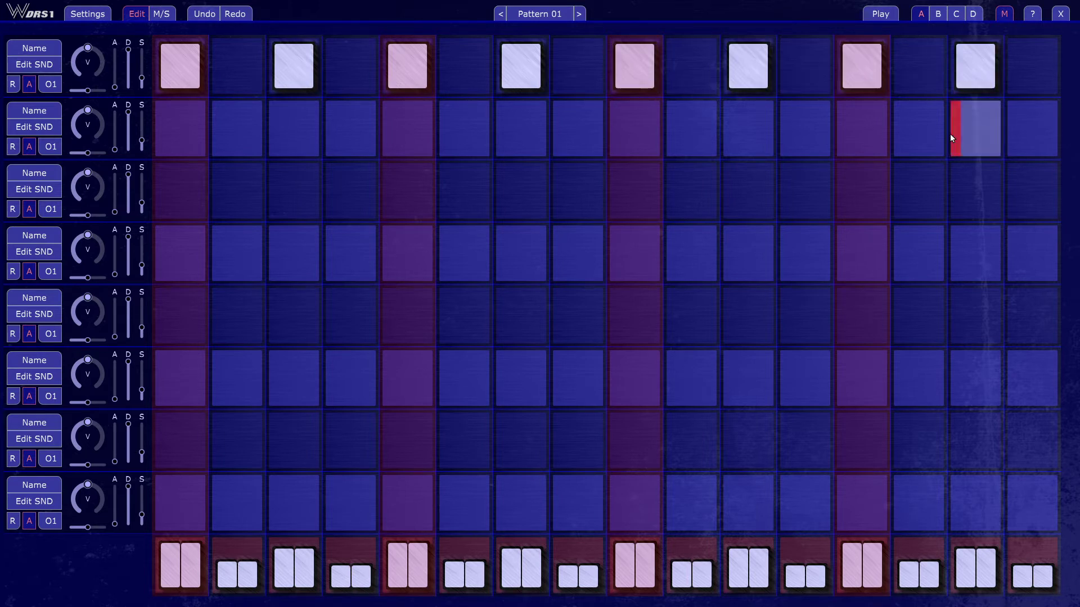
{"action": "left_click", "coordinate": [881, 15]}
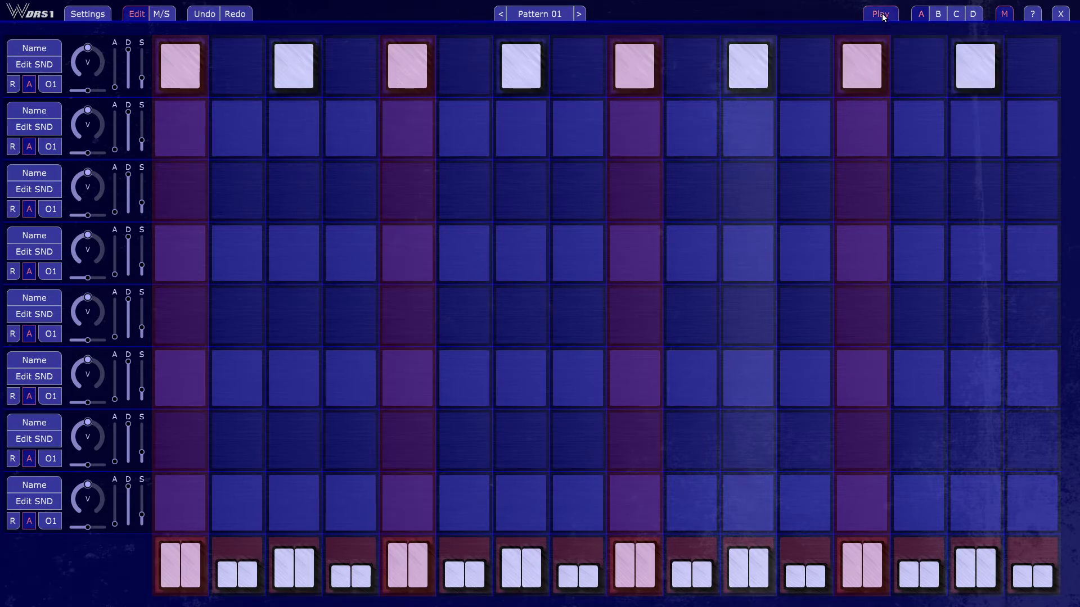
{"action": "left_click", "coordinate": [882, 16]}
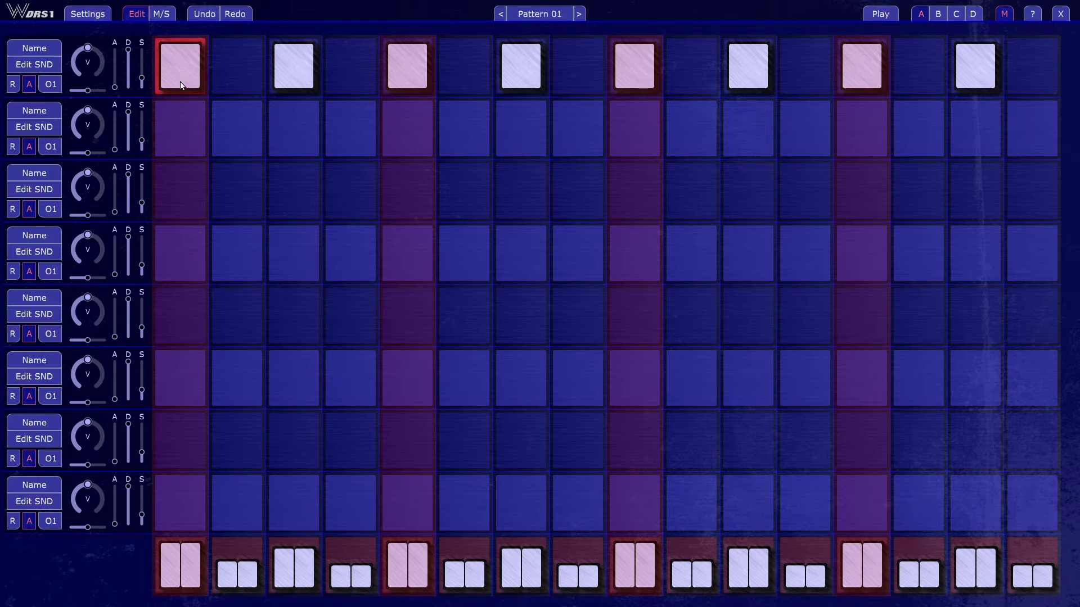
Step: Fill all sixteen steps of the first track and audition the pattern
{"action": "left_click_drag", "start_coordinate": [175, 168], "coordinate": [181, 192]}
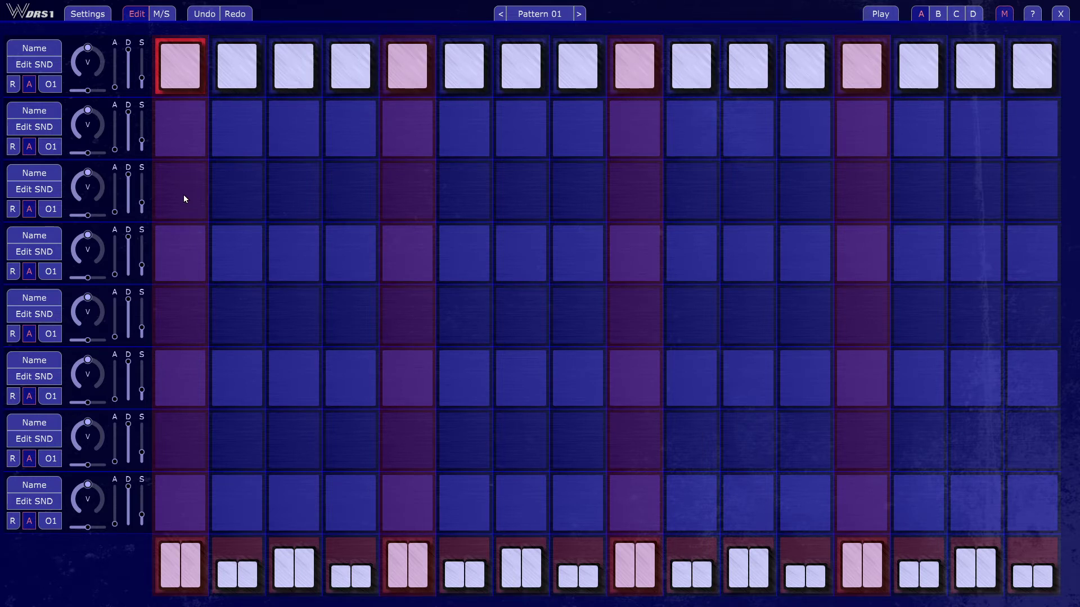
{"action": "left_click", "coordinate": [879, 17]}
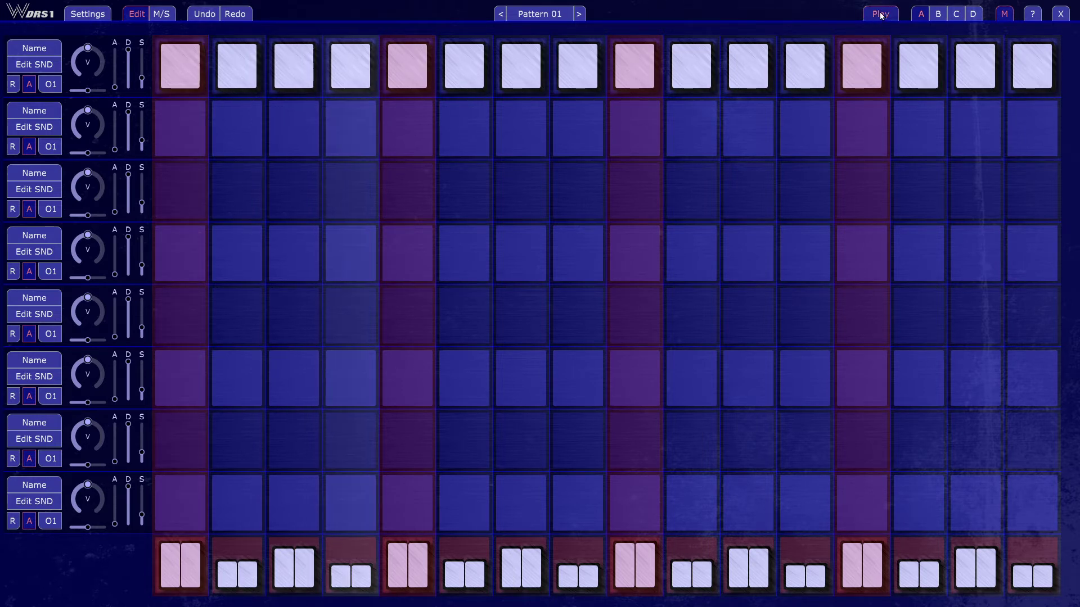
{"action": "left_click", "coordinate": [880, 14]}
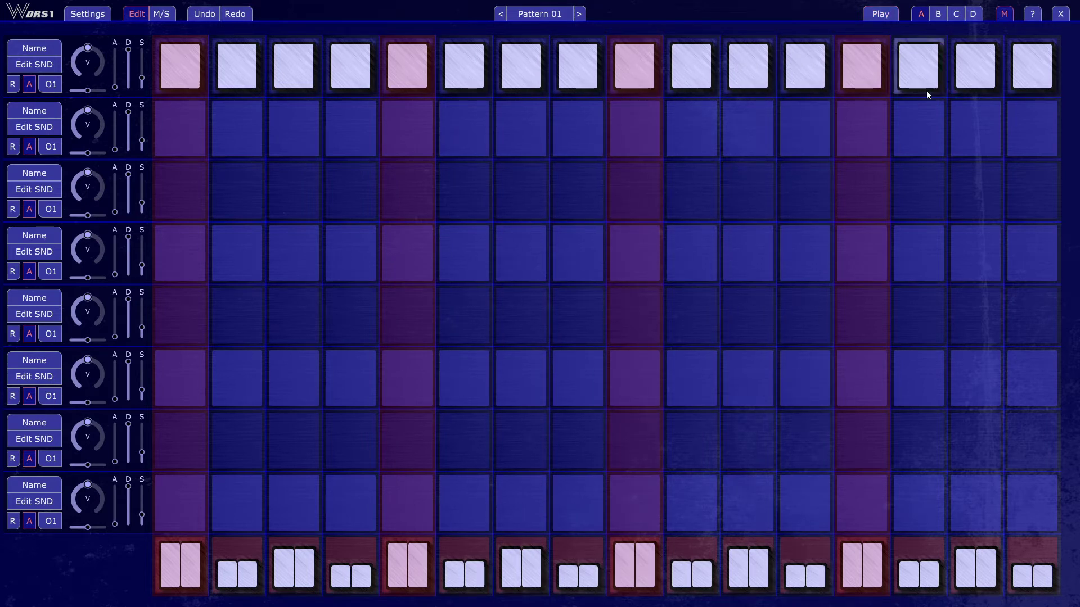
Step: Split steps 13 to 16 of the first track into double hits and audition the pattern
{"action": "left_click", "coordinate": [885, 72]}
{"action": "left_click", "coordinate": [941, 76]}
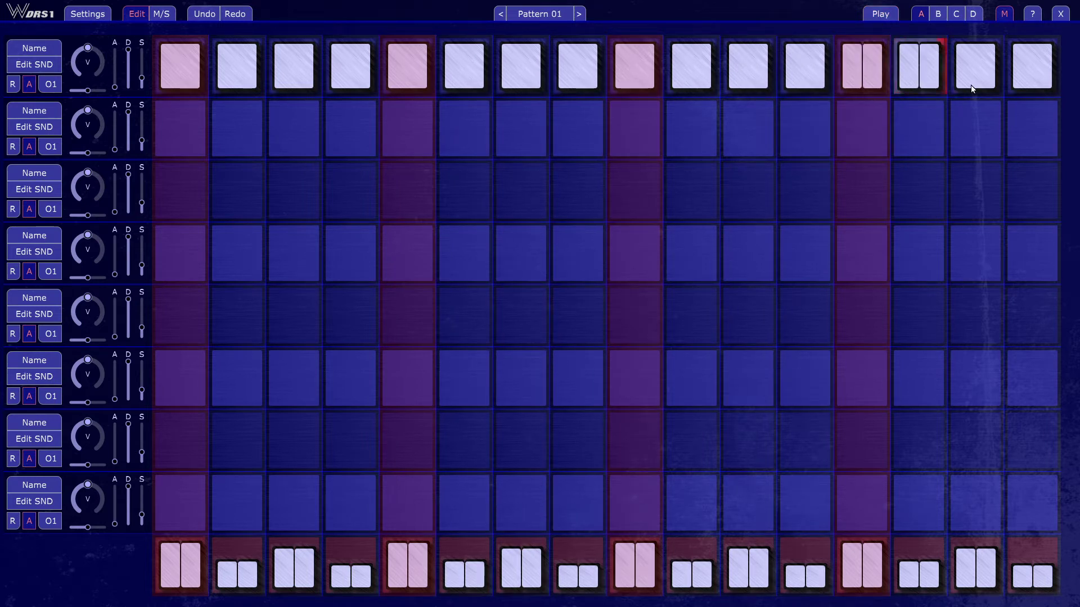
{"action": "left_click", "coordinate": [972, 84]}
{"action": "left_click", "coordinate": [1037, 72]}
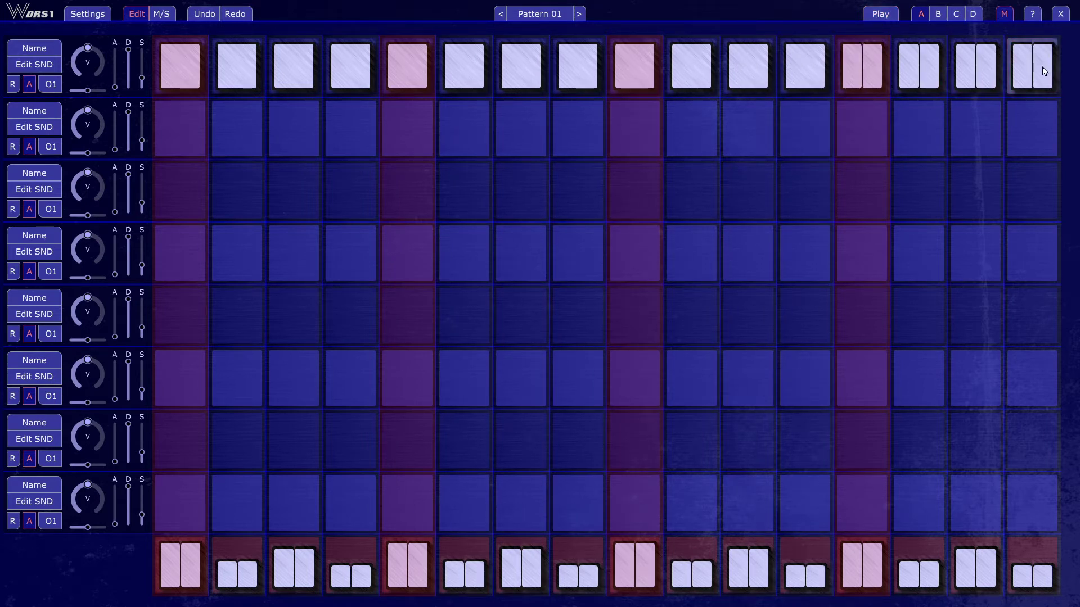
{"action": "left_click", "coordinate": [877, 13]}
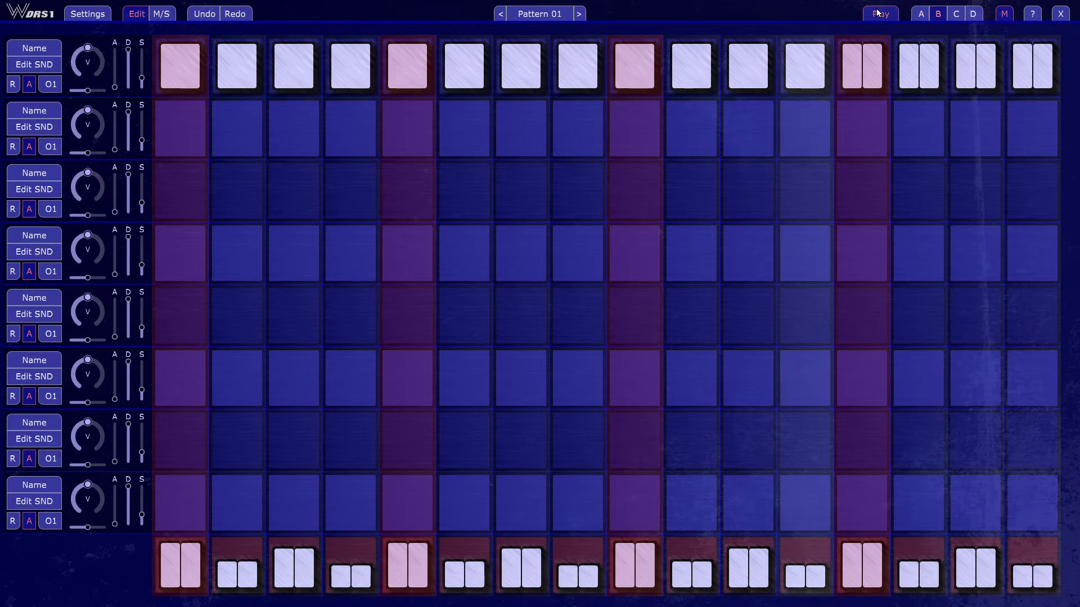
{"action": "left_click", "coordinate": [877, 12]}
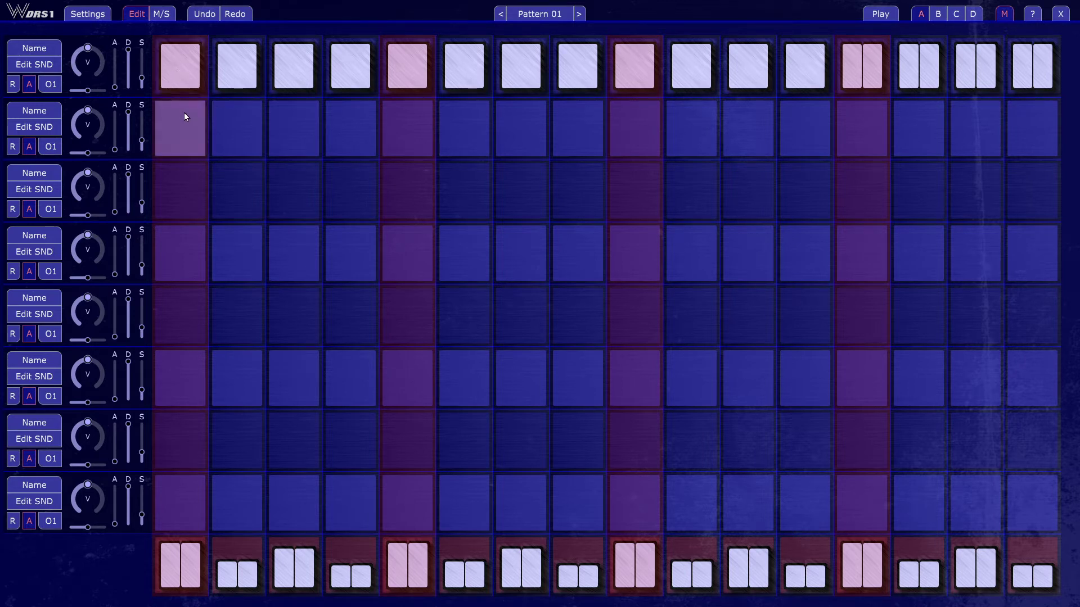
Step: Audition the first track's pattern again and switch off the M option
{"action": "left_click", "coordinate": [189, 71]}
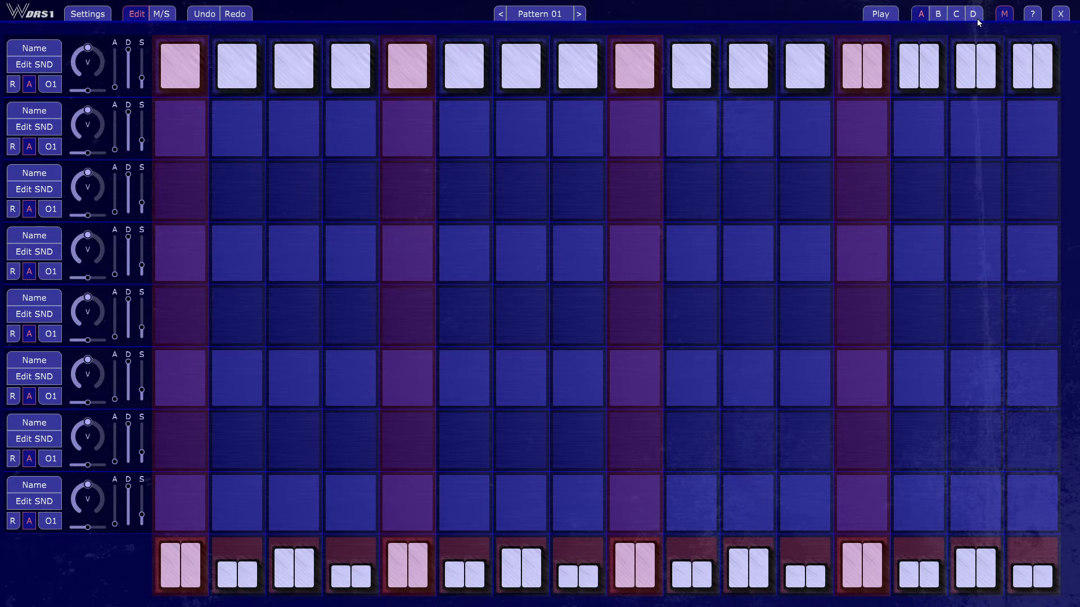
{"action": "left_click", "coordinate": [871, 15]}
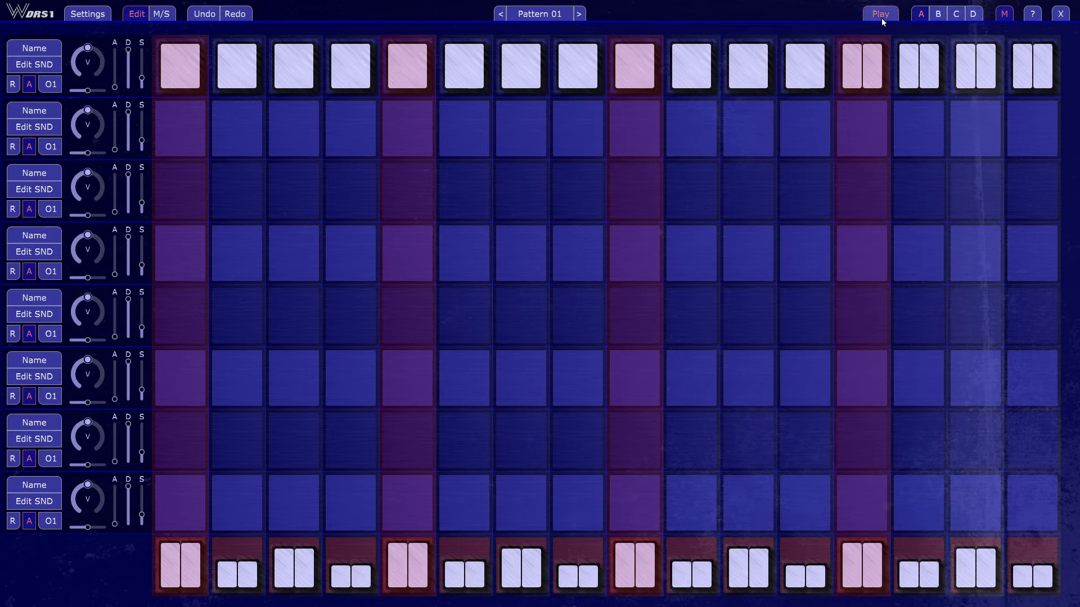
{"action": "left_click", "coordinate": [880, 16]}
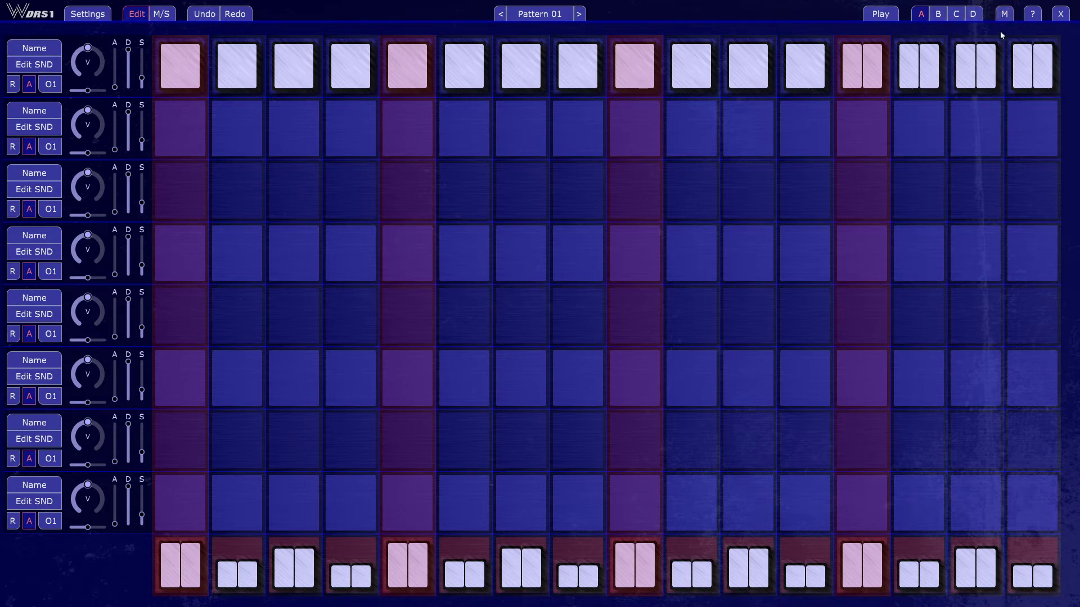
Step: Change steps 13 and 14 of the first track back to single hits in variation A and view variation B
{"action": "left_click", "coordinate": [874, 69]}
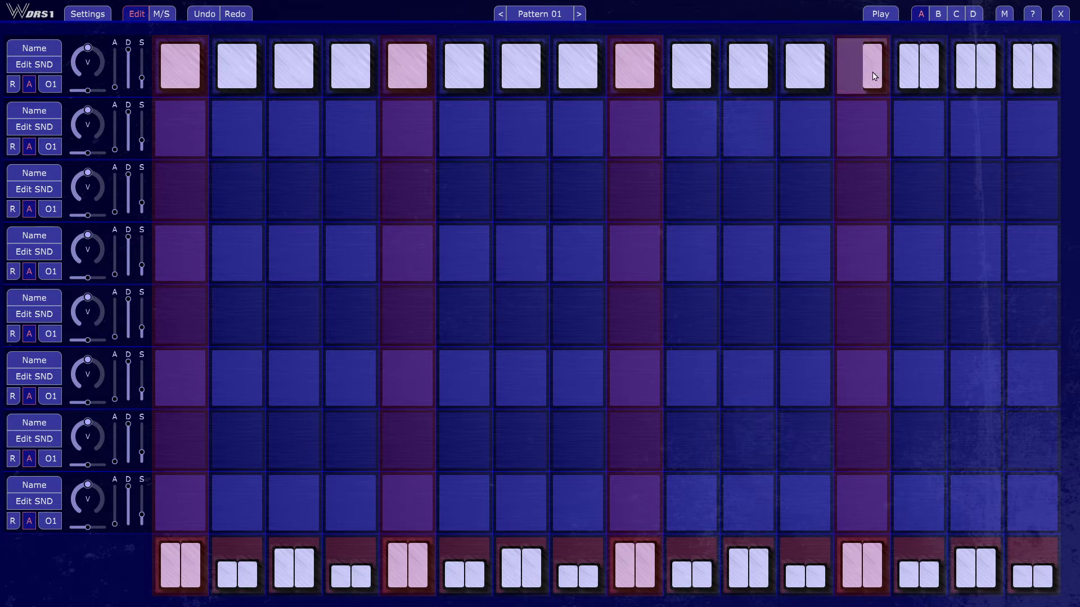
{"action": "left_click", "coordinate": [929, 76]}
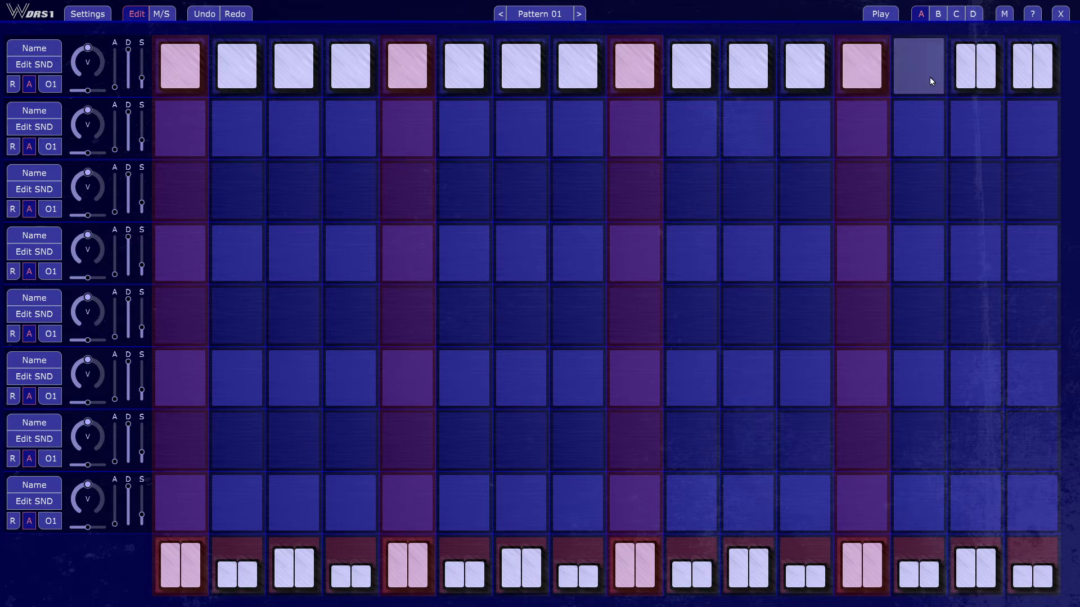
{"action": "left_click", "coordinate": [939, 16]}
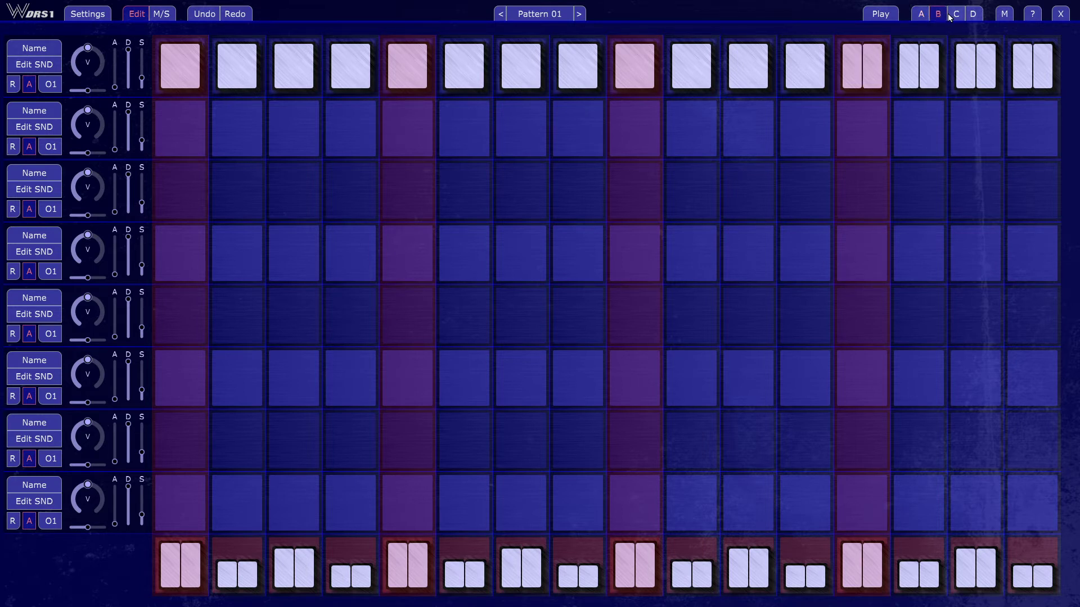
Step: Change steps 13, 14 and 15 of the first track to single hits in variation C
{"action": "left_click", "coordinate": [956, 13]}
{"action": "left_click", "coordinate": [865, 78]}
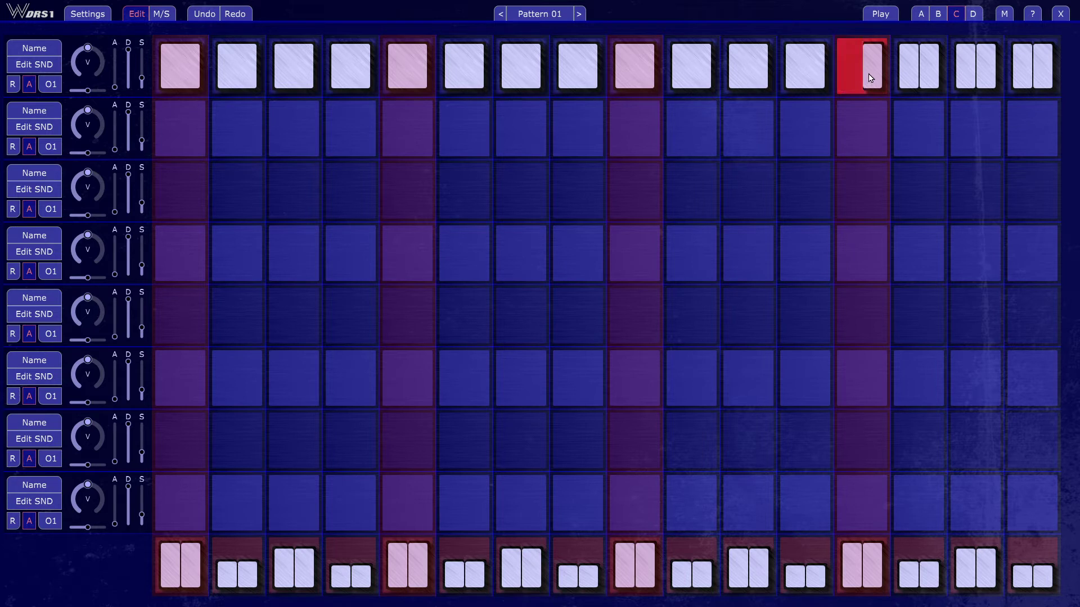
{"action": "left_click", "coordinate": [874, 71]}
{"action": "left_click", "coordinate": [876, 70]}
{"action": "left_click", "coordinate": [917, 72]}
{"action": "left_click", "coordinate": [919, 72]}
{"action": "left_click", "coordinate": [919, 72]}
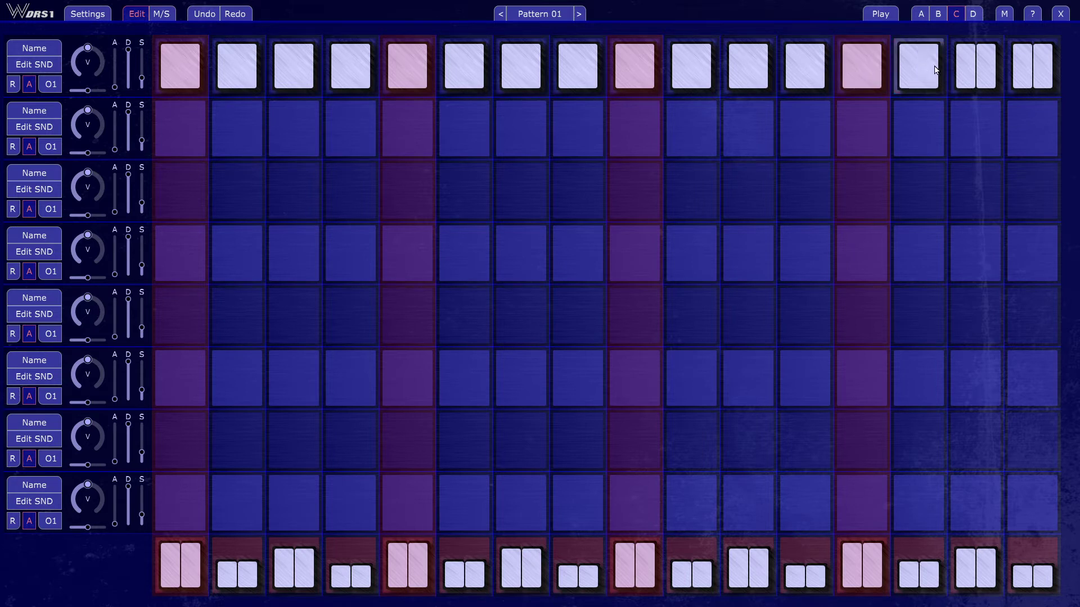
Step: Split steps 9 to 12 of the first track into double hits in variation D
{"action": "left_click", "coordinate": [973, 17]}
{"action": "left_click", "coordinate": [795, 72]}
{"action": "left_click", "coordinate": [737, 70]}
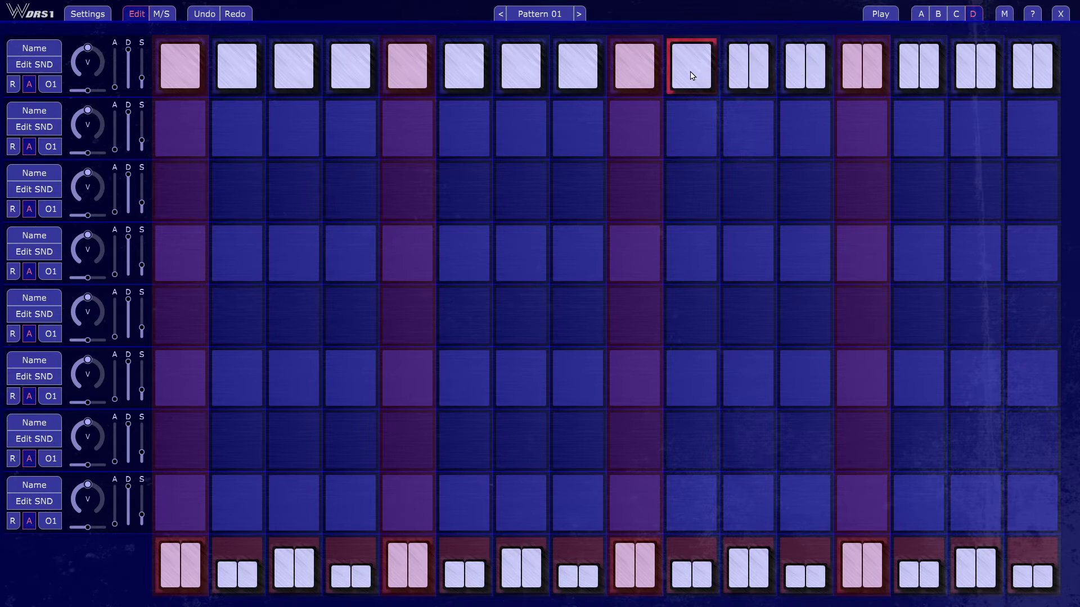
{"action": "left_click", "coordinate": [692, 75]}
{"action": "left_click", "coordinate": [635, 71]}
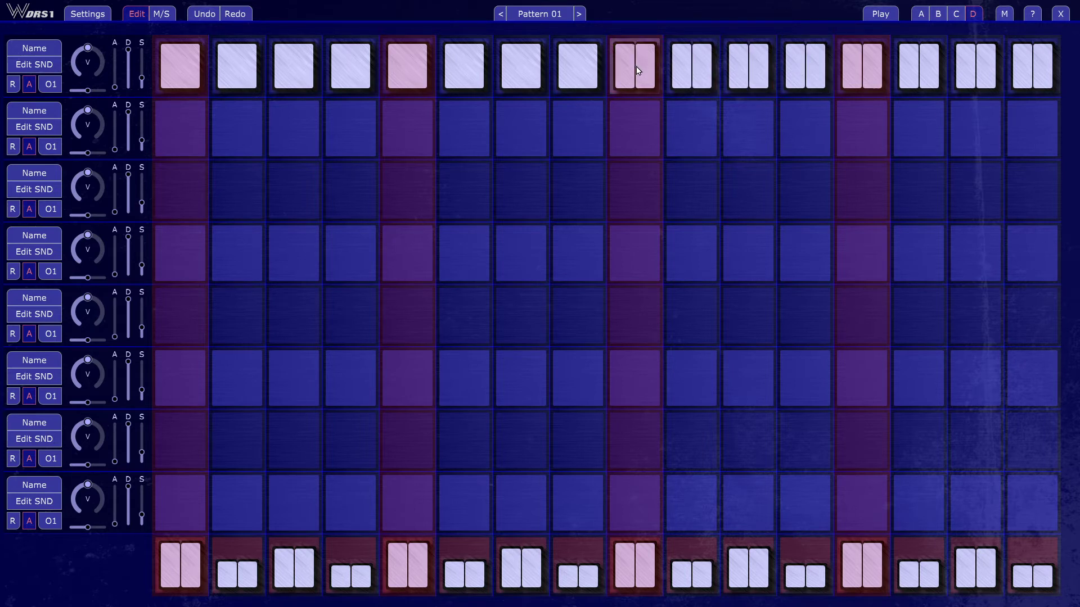
Step: Return to variation A and audition the sequence of variations
{"action": "left_click", "coordinate": [974, 18]}
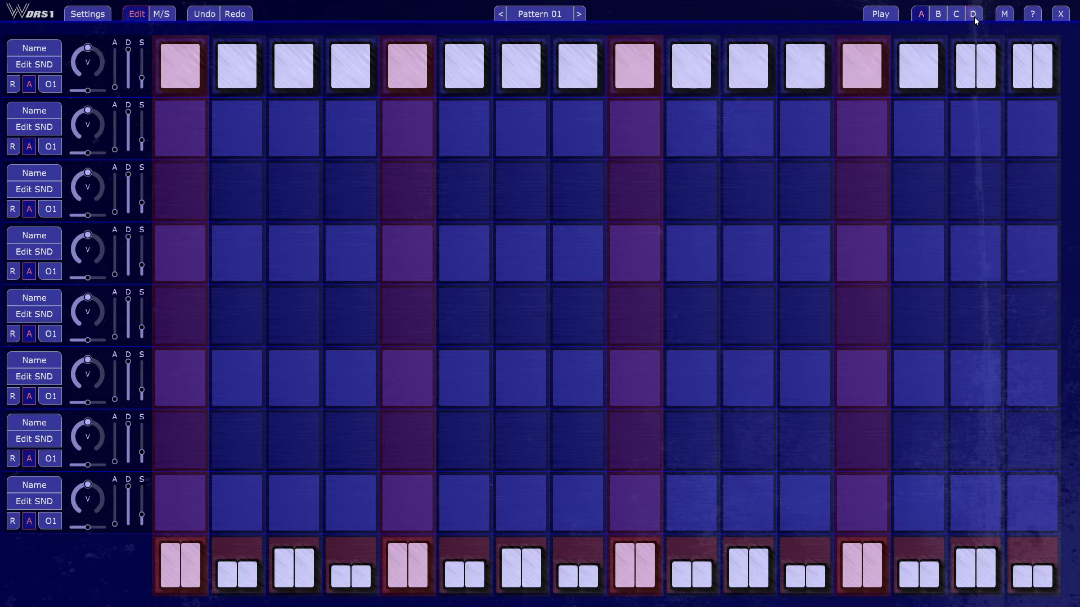
{"action": "left_click", "coordinate": [880, 15]}
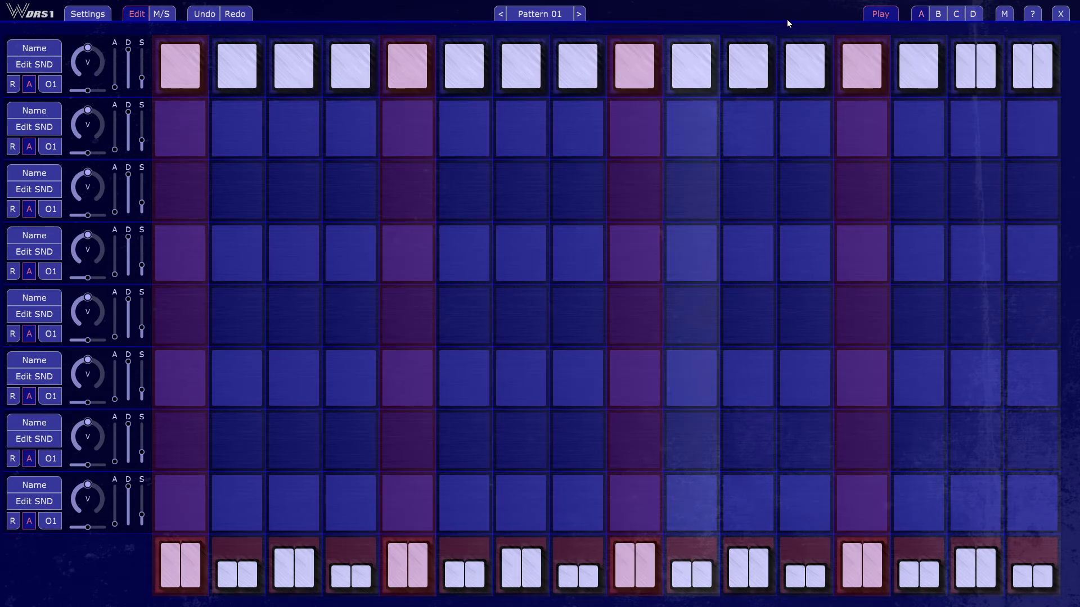
{"action": "left_click", "coordinate": [868, 12]}
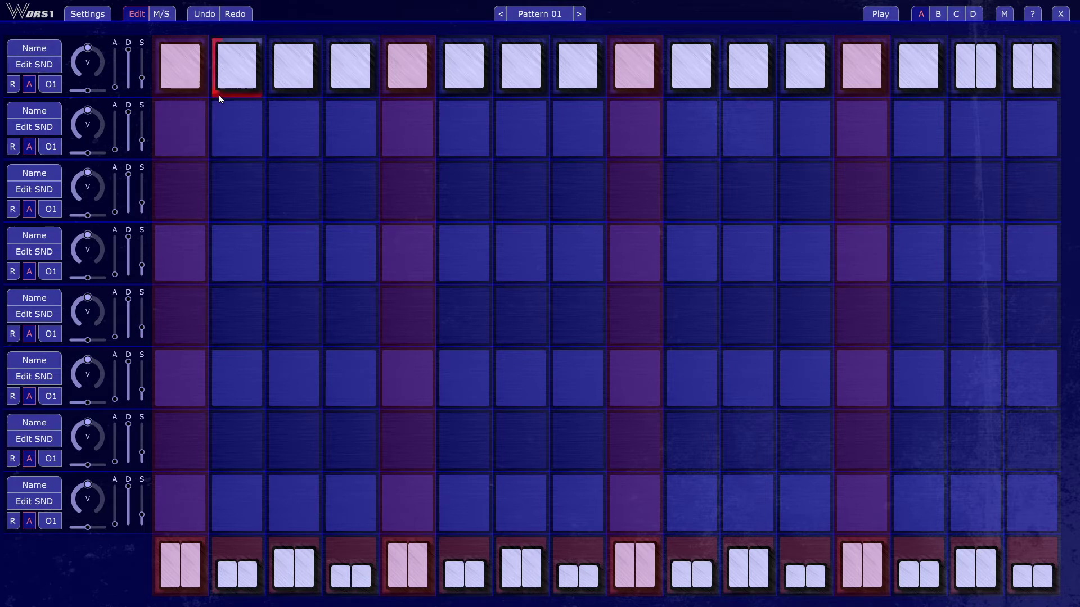
Step: Try out the first track's A, D and S sliders during playback, leaving D at about half
{"action": "key", "text": "space"}
{"action": "mouse_move", "coordinate": [115, 88]}
{"action": "left_mouse_down"}
{"action": "mouse_move", "coordinate": [117, 47]}
{"action": "mouse_move", "coordinate": [116, 97]}
{"action": "left_mouse_up"}
{"action": "mouse_move", "coordinate": [128, 49]}
{"action": "left_mouse_down"}
{"action": "mouse_move", "coordinate": [129, 84]}
{"action": "mouse_move", "coordinate": [137, 37]}
{"action": "left_mouse_up"}
{"action": "left_click_drag", "start_coordinate": [143, 77], "coordinate": [104, 7]}
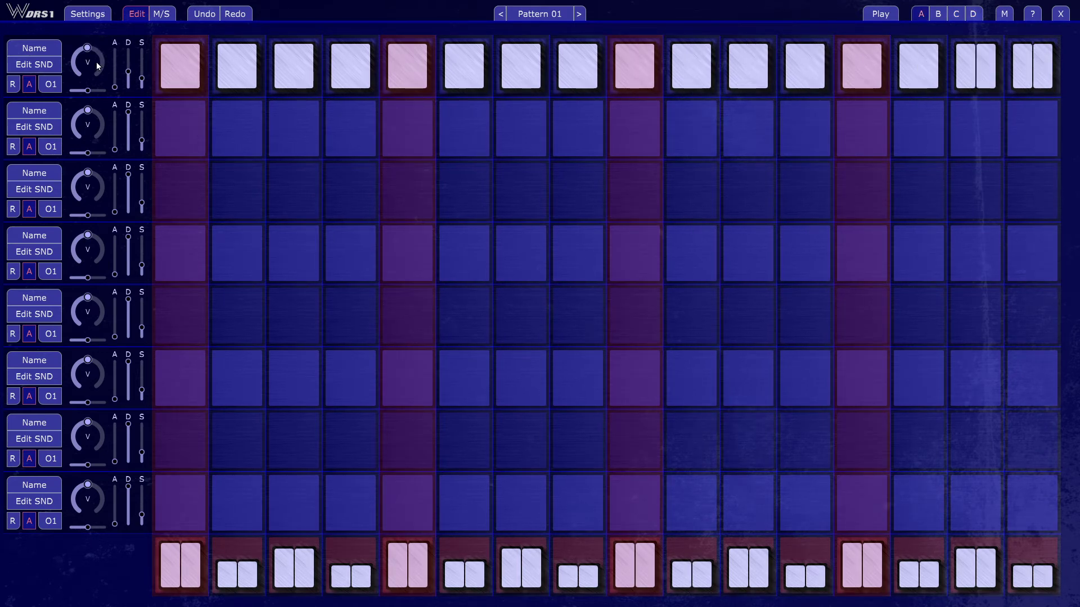
Step: Lower the first track's volume and switch on its R option while auditioning the pattern
{"action": "mouse_move", "coordinate": [96, 63]}
{"action": "left_mouse_down"}
{"action": "mouse_move", "coordinate": [114, 2]}
{"action": "mouse_move", "coordinate": [105, 187]}
{"action": "mouse_move", "coordinate": [107, 66]}
{"action": "left_mouse_up"}
{"action": "key", "text": "space"}
{"action": "key", "text": "space"}
{"action": "left_click", "coordinate": [14, 85]}
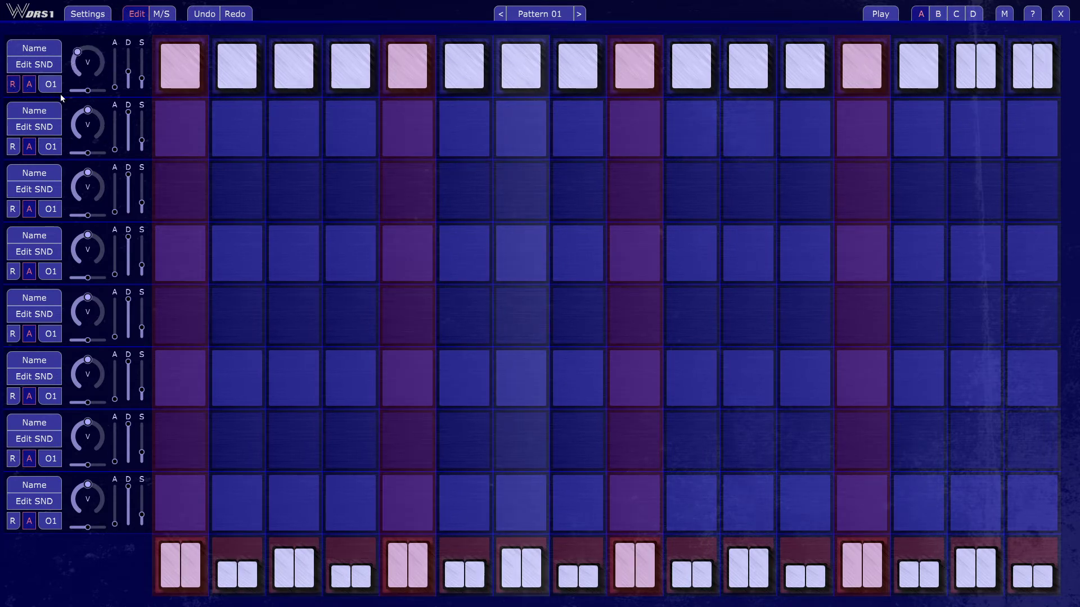
Step: Raise the first track's D slider to maximum and try out small changes to its S slider
{"action": "left_click_drag", "start_coordinate": [129, 71], "coordinate": [131, 42]}
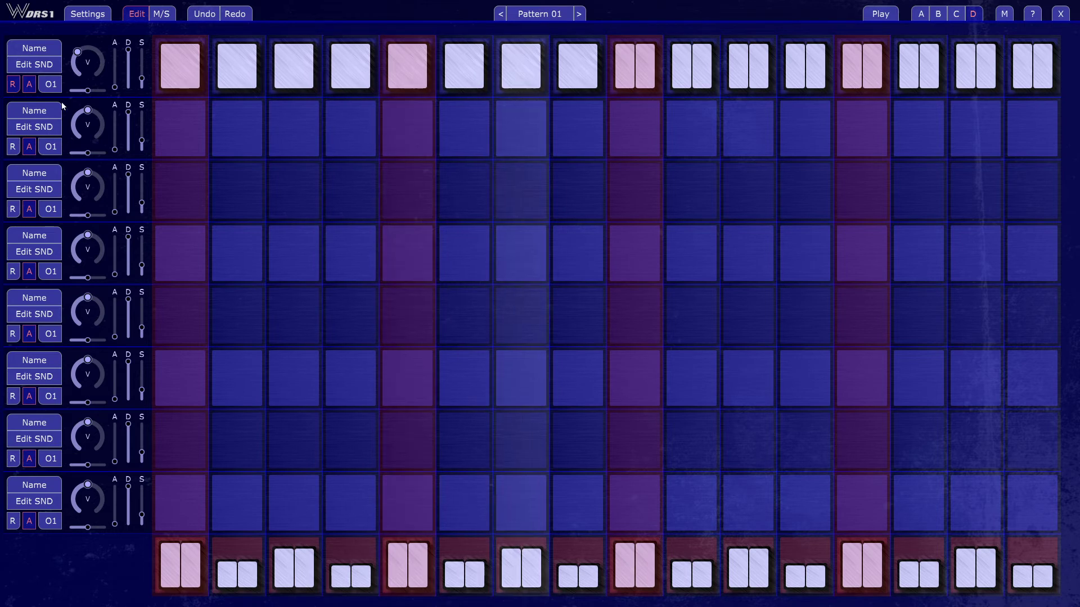
{"action": "left_click_drag", "start_coordinate": [144, 78], "coordinate": [142, 75]}
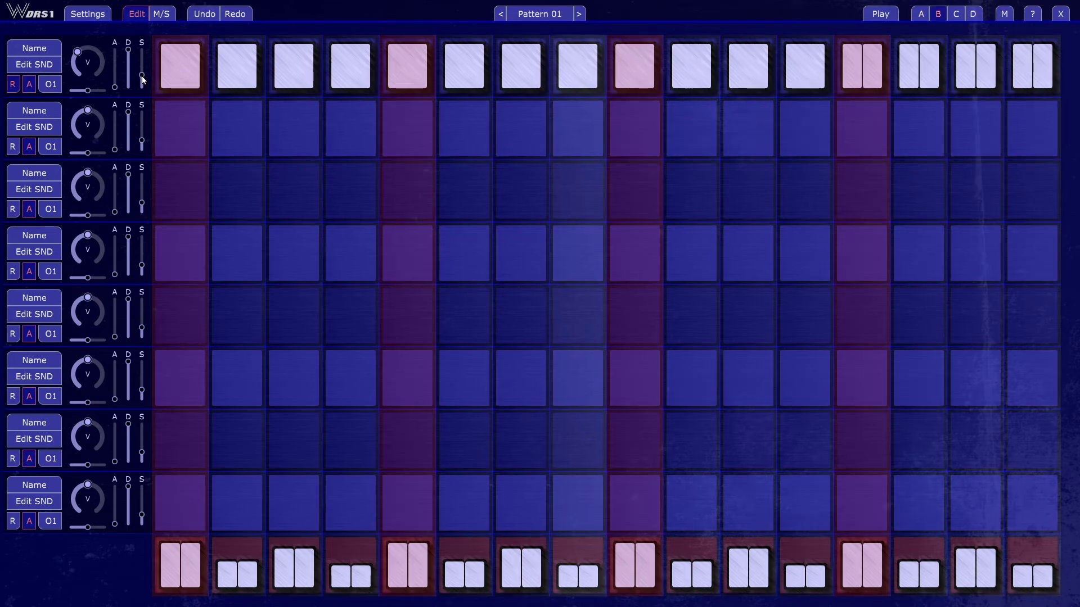
{"action": "left_click_drag", "start_coordinate": [143, 76], "coordinate": [142, 83]}
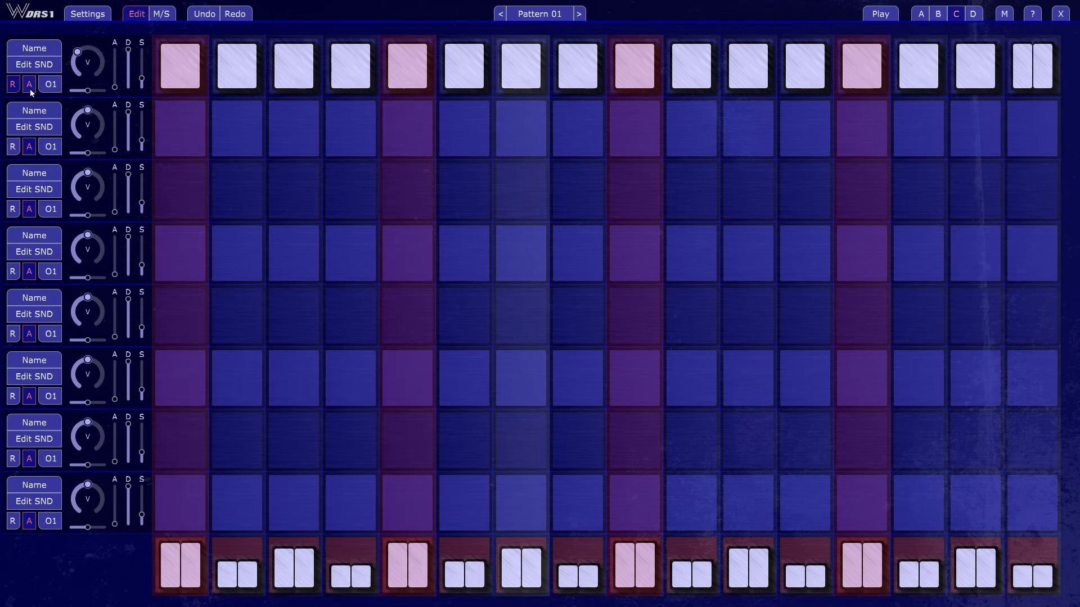
Step: Compare the first track with its R option on and off, leaving it switched off
{"action": "left_click", "coordinate": [17, 89]}
{"action": "left_click", "coordinate": [17, 88]}
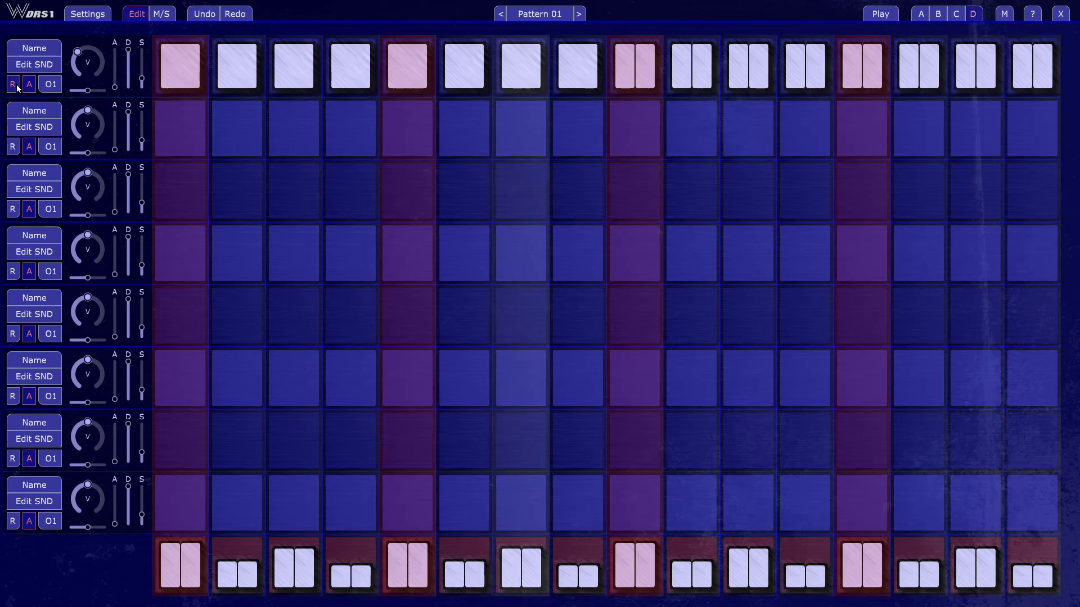
{"action": "left_click", "coordinate": [17, 88]}
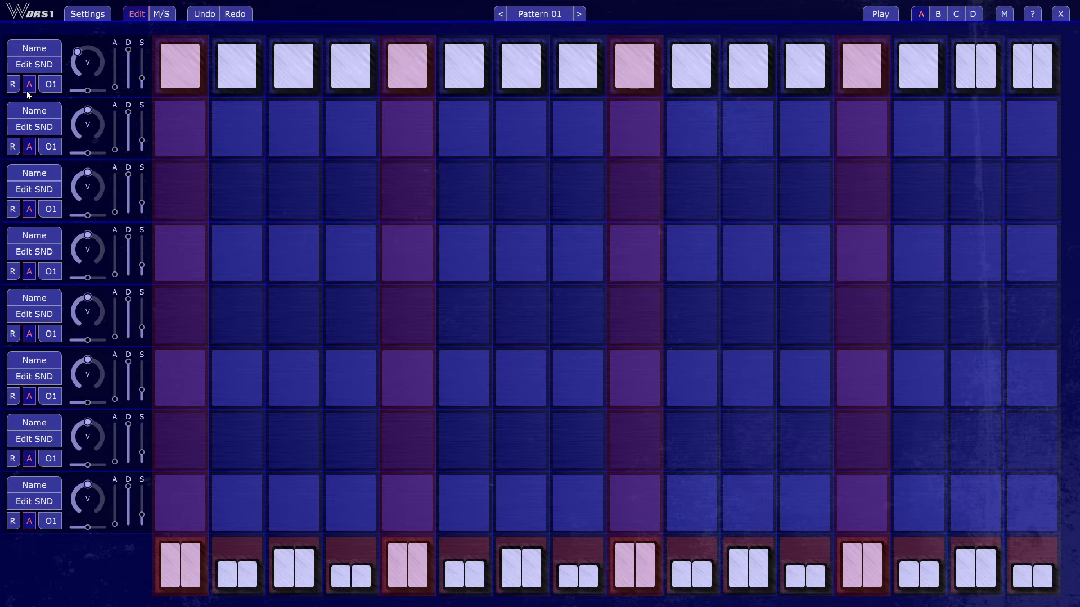
Step: Insert CR-8000 (2).Flac as a second sound on the first track and close its sound settings
{"action": "left_click", "coordinate": [42, 62]}
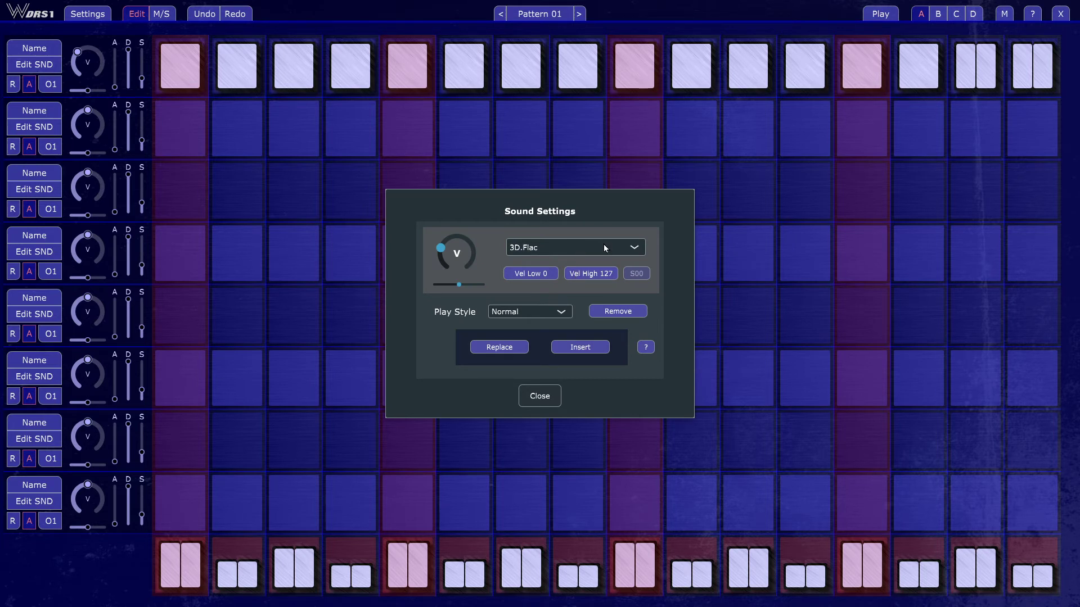
{"action": "left_click", "coordinate": [569, 247]}
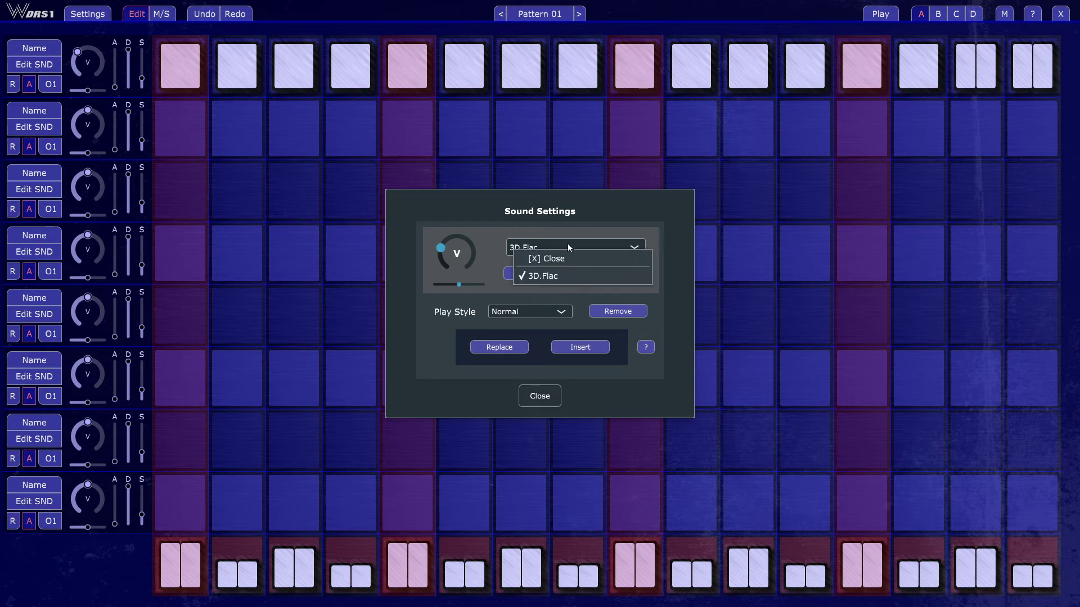
{"action": "left_click", "coordinate": [567, 276]}
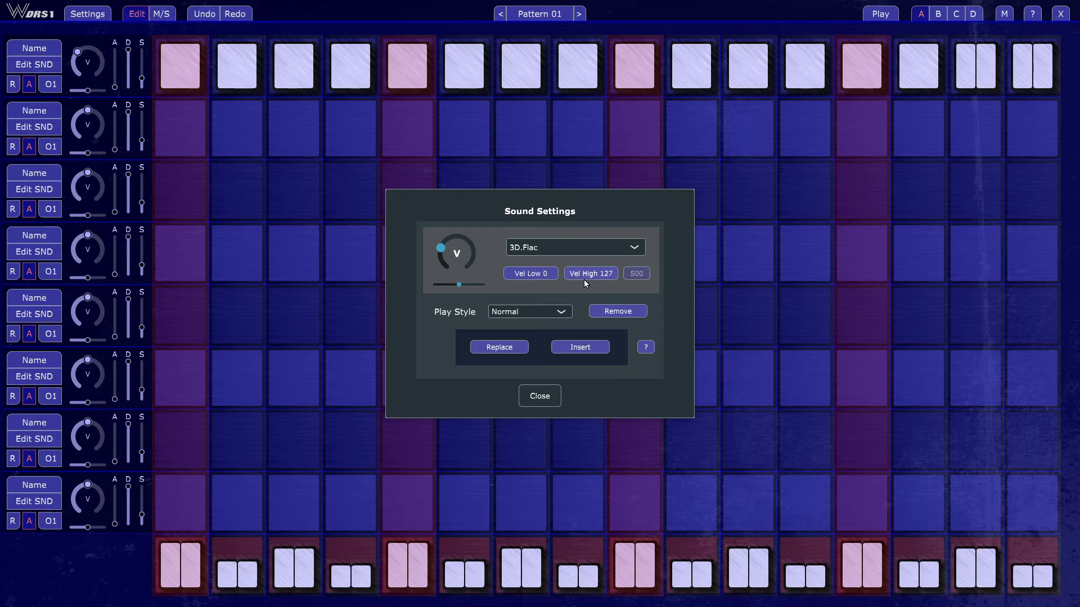
{"action": "left_click", "coordinate": [579, 347]}
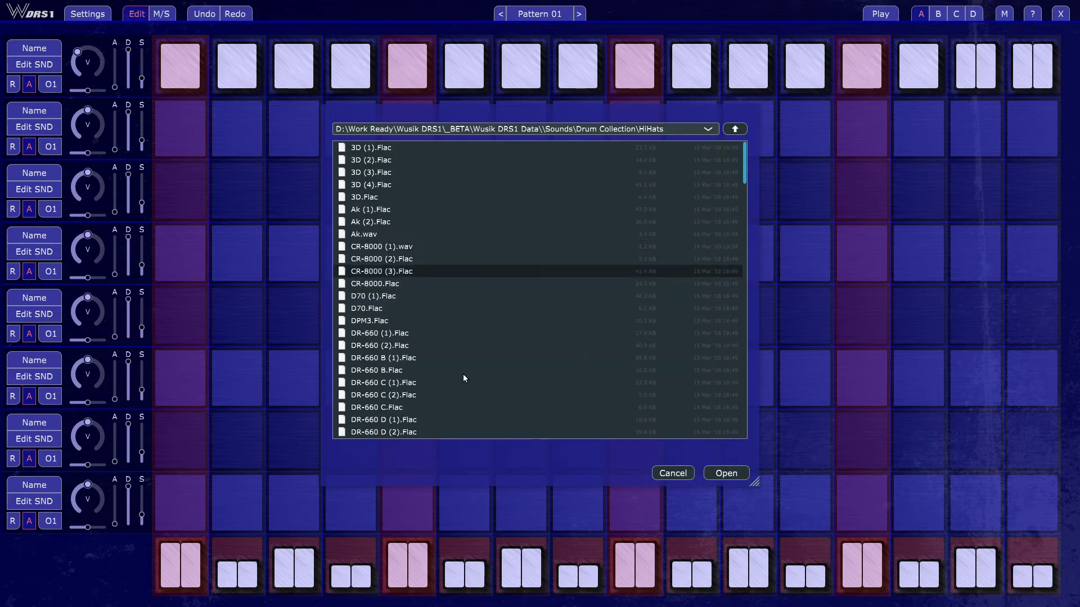
{"action": "left_click", "coordinate": [722, 473]}
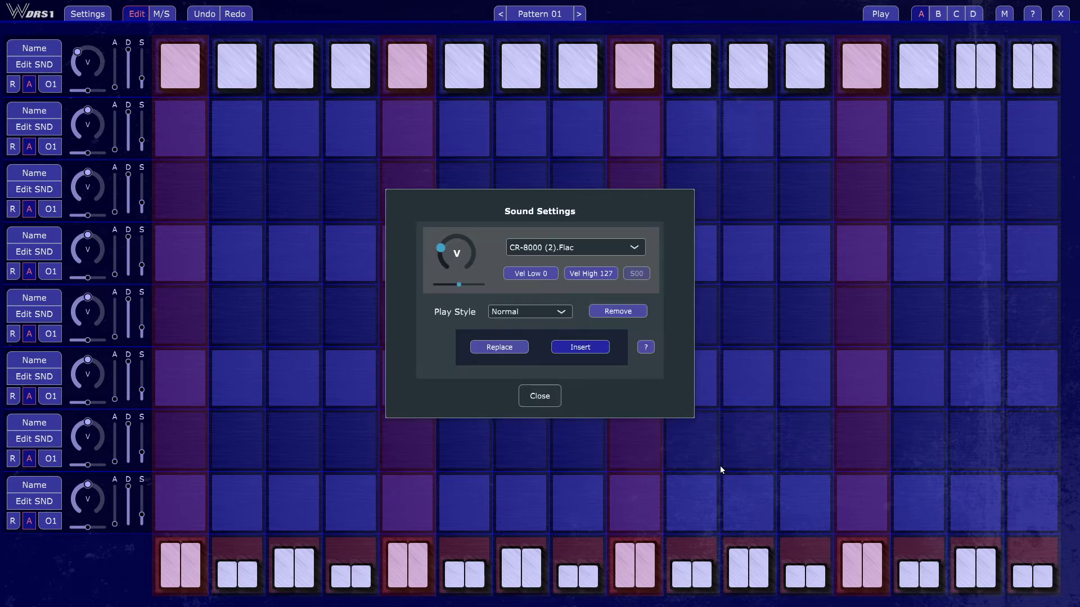
{"action": "left_click", "coordinate": [531, 396]}
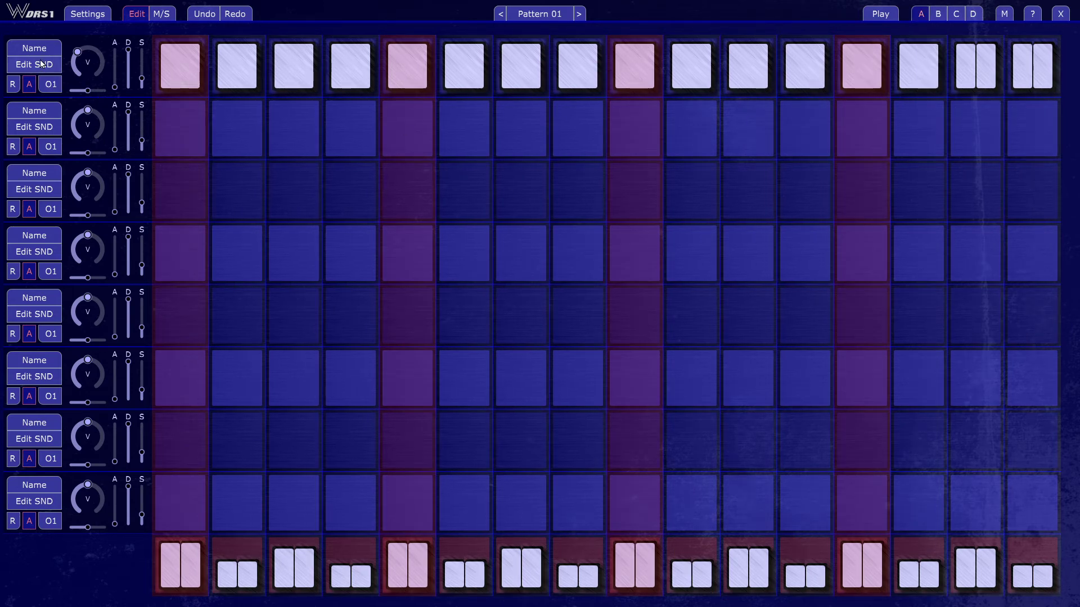
Step: Select 3D.Flac in the first track's sound settings, pan it fully right and close the settings
{"action": "left_click", "coordinate": [41, 63]}
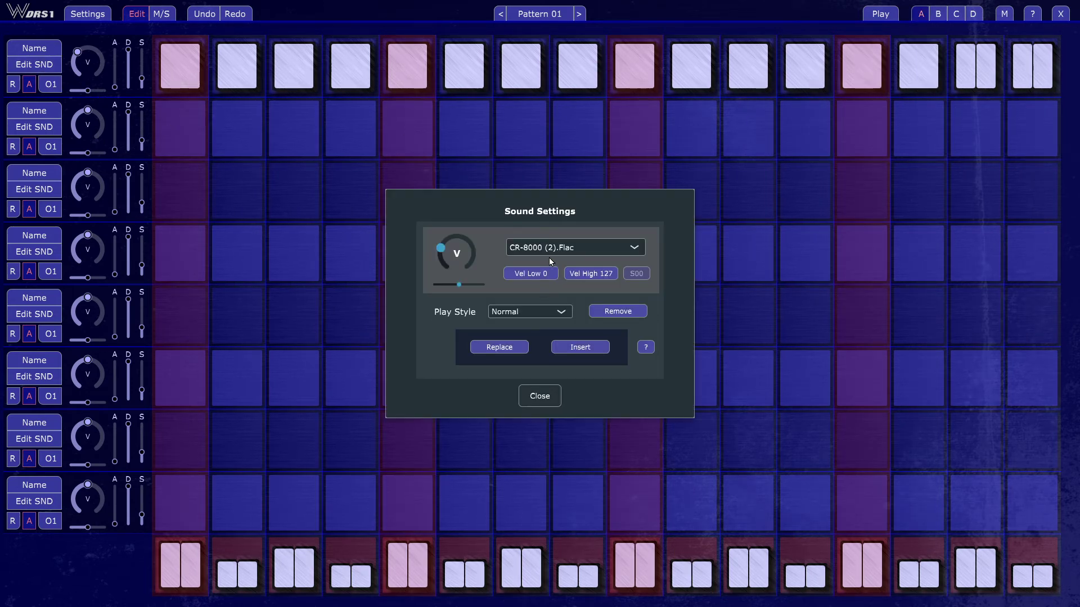
{"action": "left_click", "coordinate": [565, 248]}
{"action": "left_click", "coordinate": [576, 277]}
{"action": "left_click", "coordinate": [551, 246]}
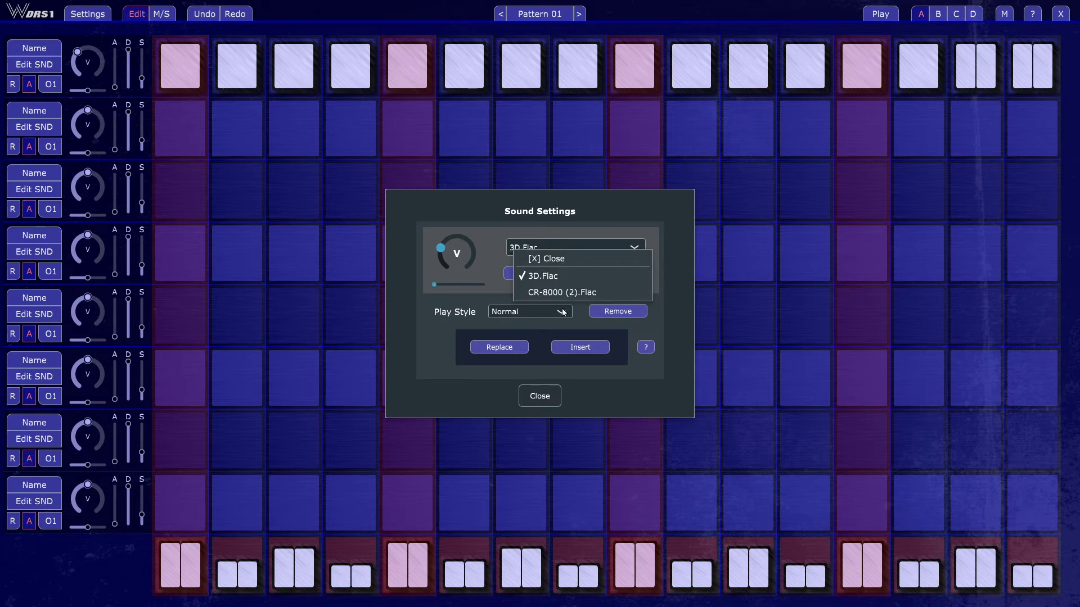
{"action": "left_click", "coordinate": [513, 270]}
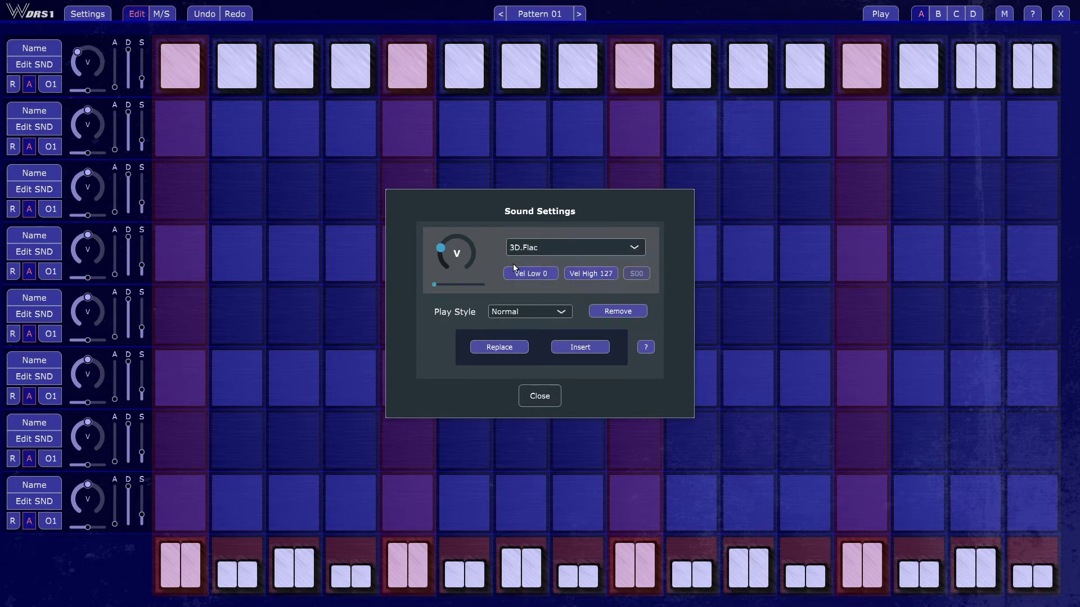
{"action": "left_click", "coordinate": [535, 396]}
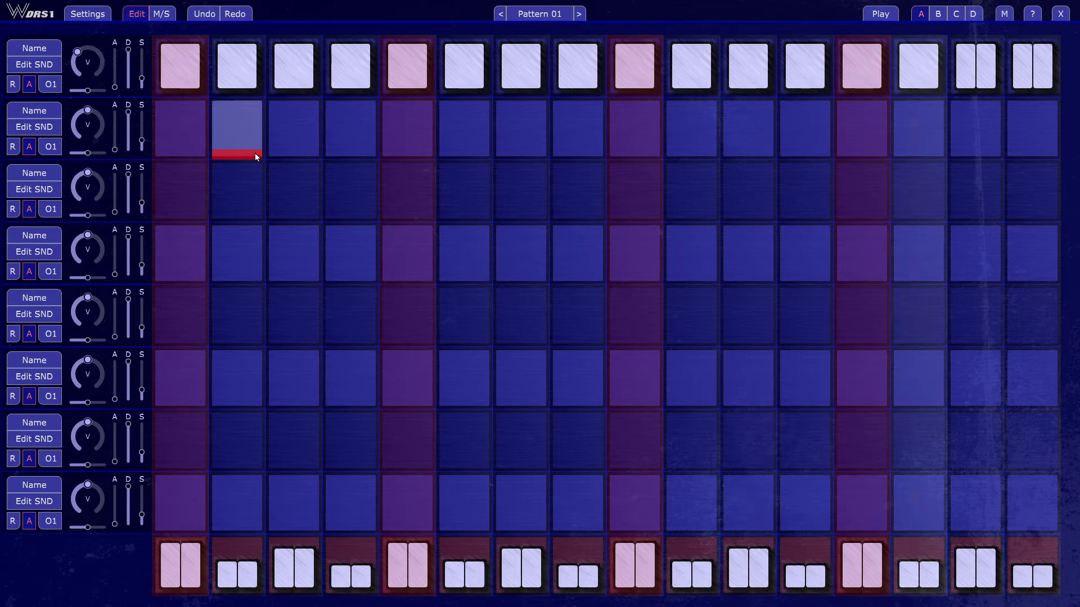
Step: Set the first track's sound play style to Round Robin and close the sound settings
{"action": "left_click", "coordinate": [41, 66]}
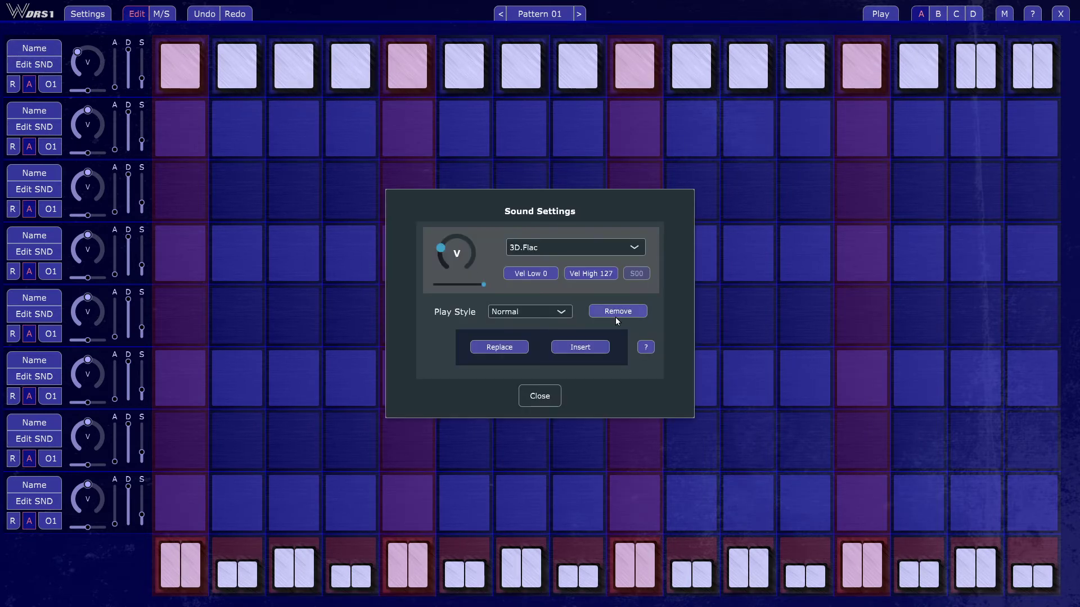
{"action": "left_click", "coordinate": [545, 312]}
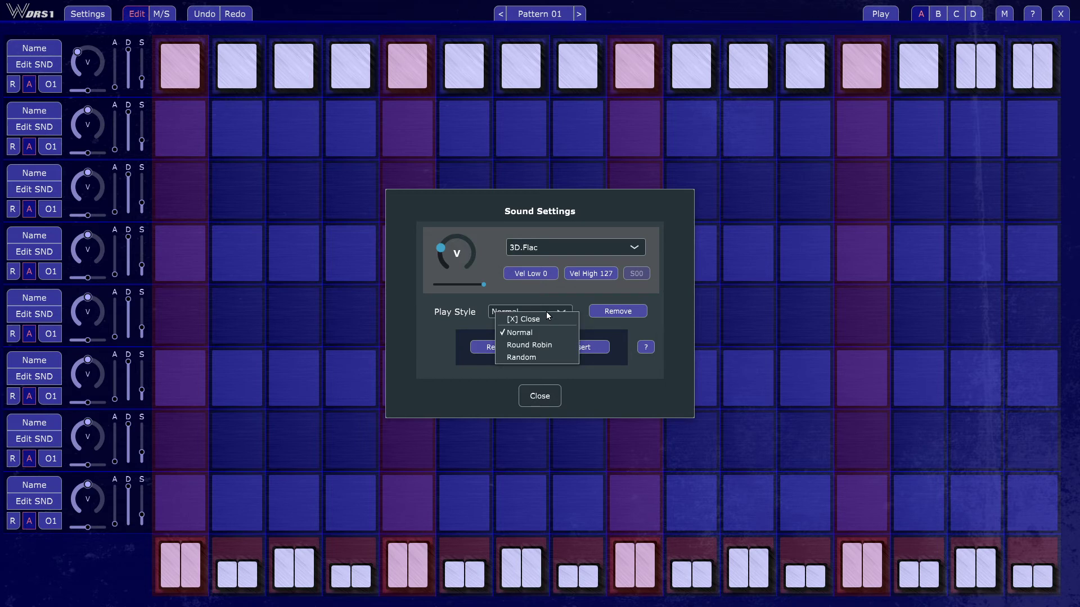
{"action": "left_click", "coordinate": [551, 349]}
{"action": "left_click", "coordinate": [525, 399]}
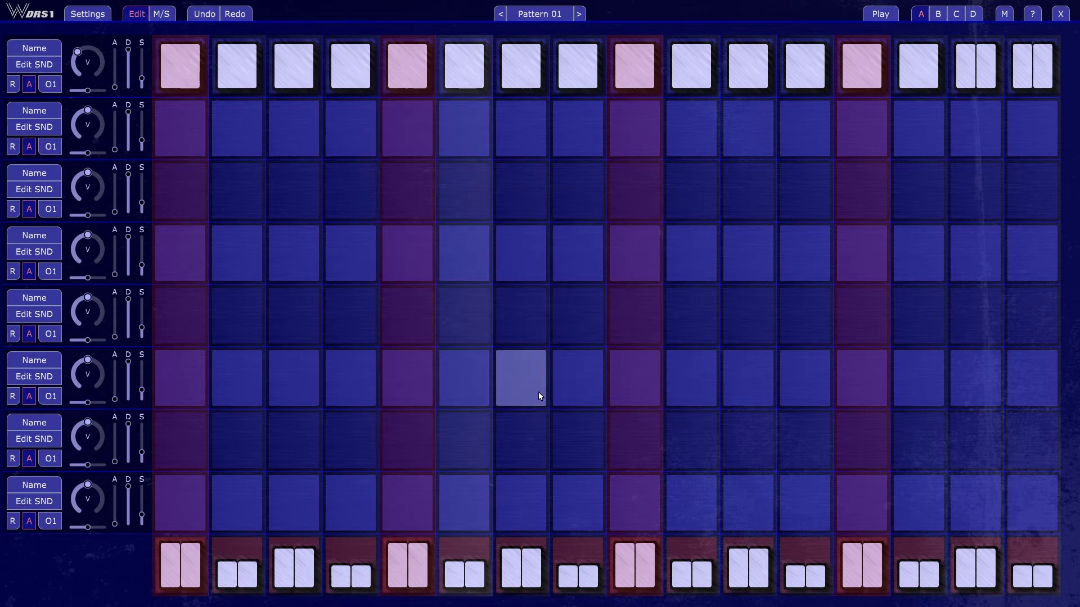
Step: Insert DR-660 C (1).Flac as an additional sound on the first track and close the sound settings
{"action": "left_click", "coordinate": [40, 67]}
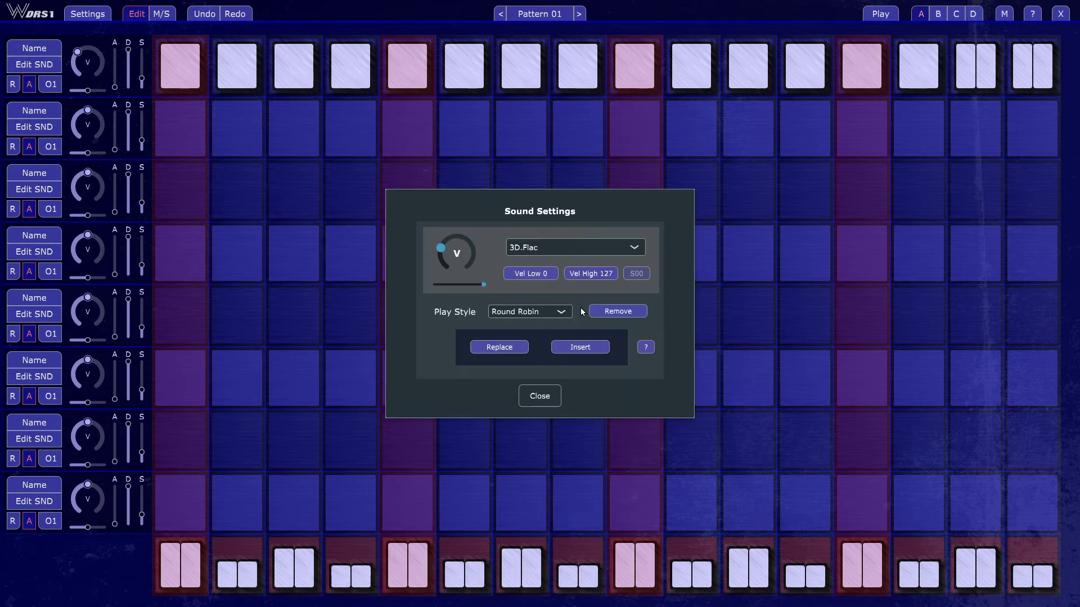
{"action": "left_click", "coordinate": [588, 346]}
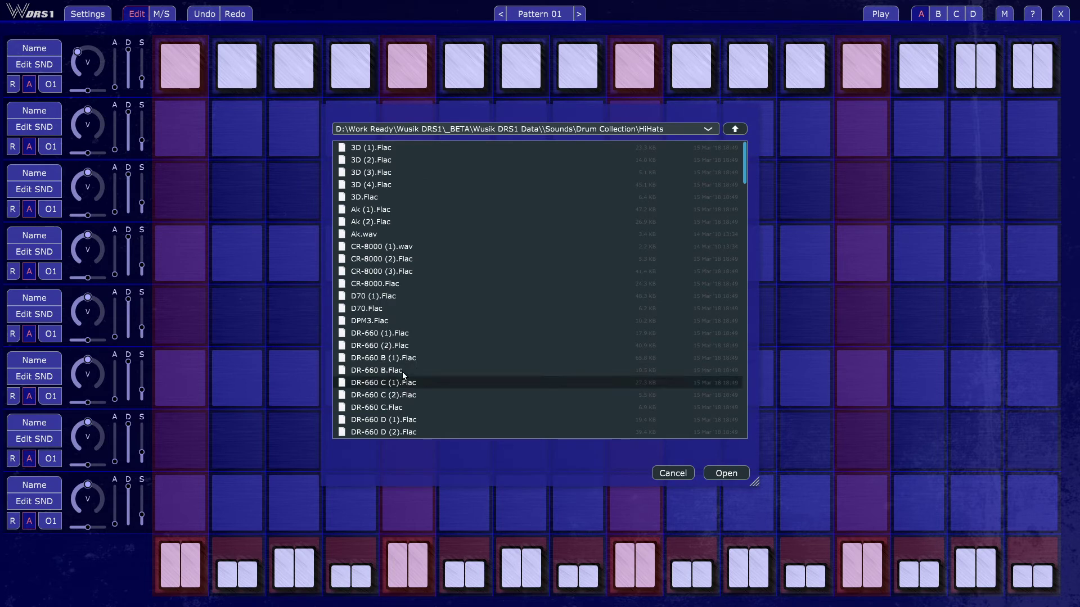
{"action": "double_click", "coordinate": [436, 385]}
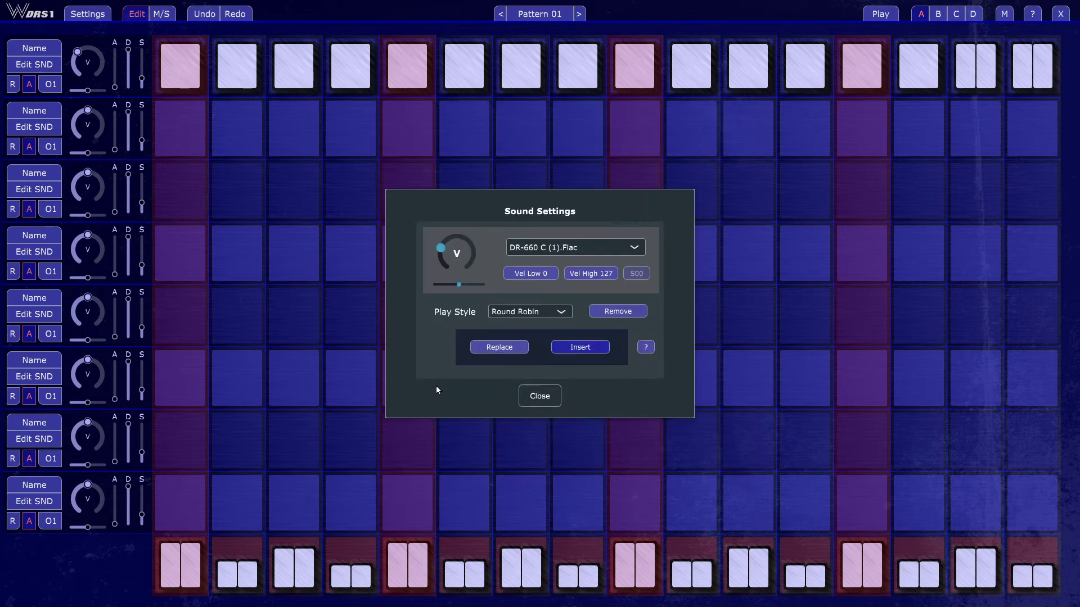
{"action": "left_click", "coordinate": [541, 394]}
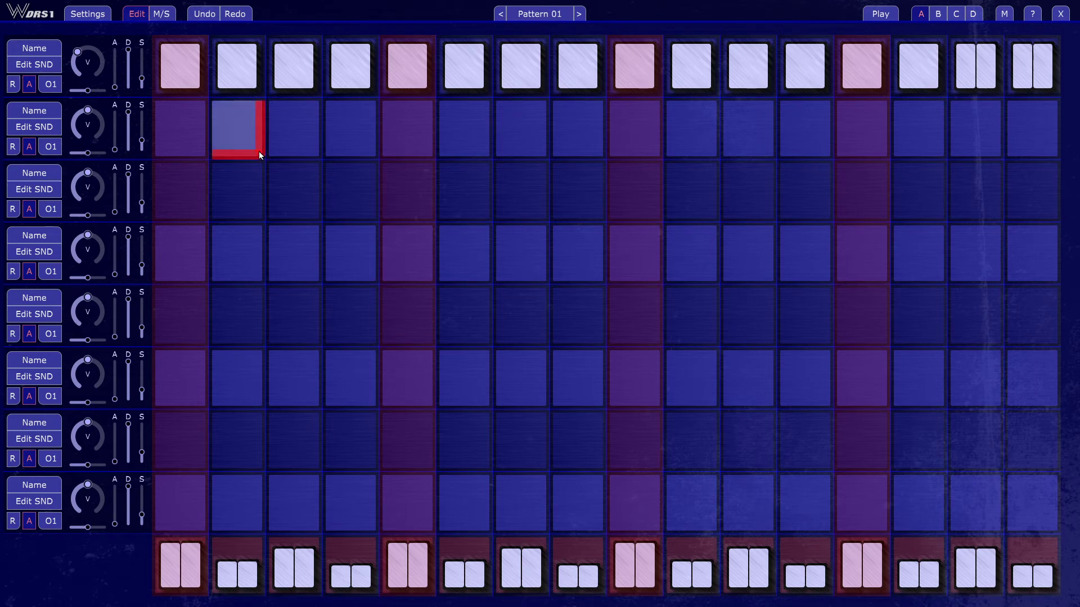
Step: Change the first track's sound play style to Random
{"action": "left_click", "coordinate": [36, 64]}
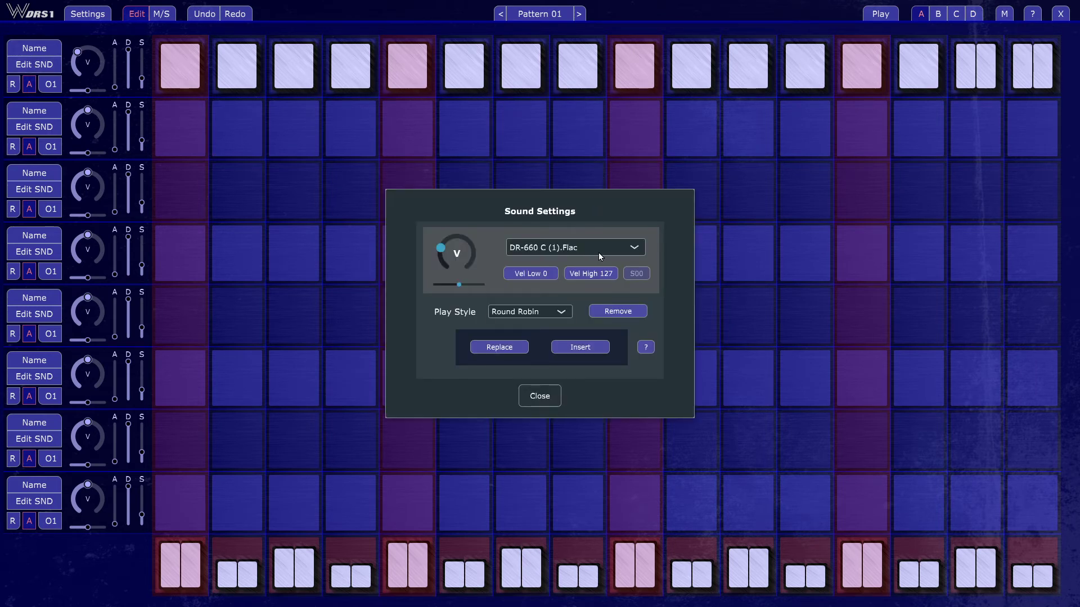
{"action": "left_click", "coordinate": [548, 310]}
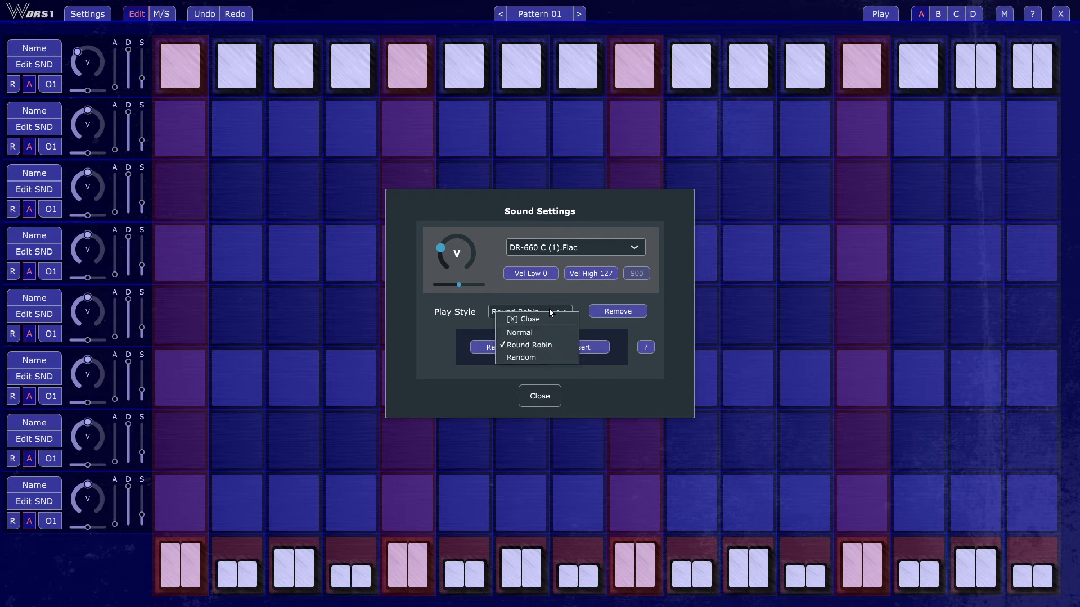
{"action": "left_click", "coordinate": [549, 361]}
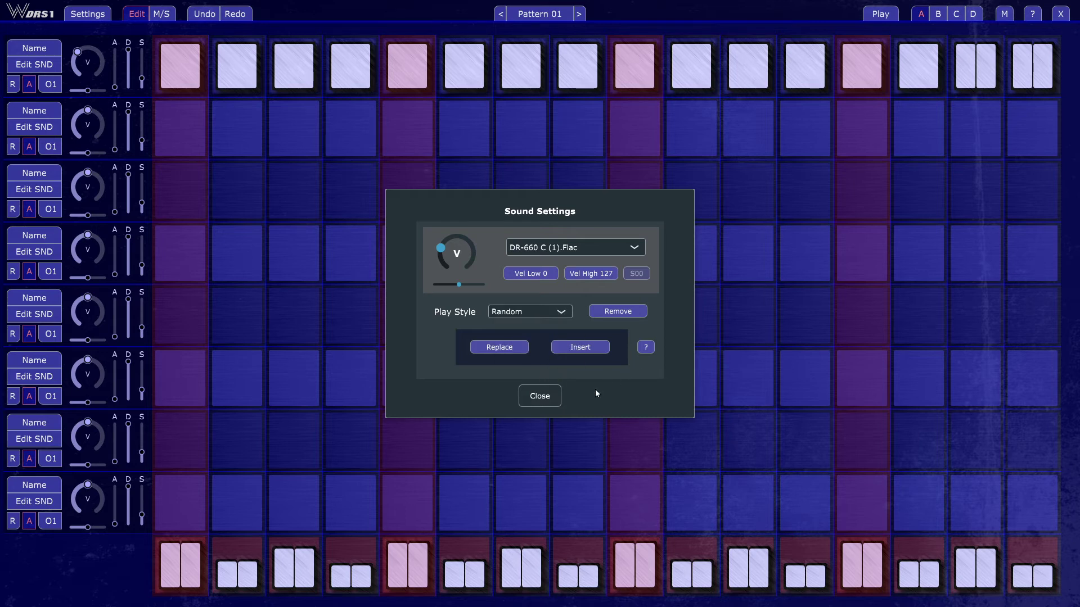
Step: Insert Dry.Flac as another sound on the first track and close the sound settings
{"action": "left_click", "coordinate": [582, 349]}
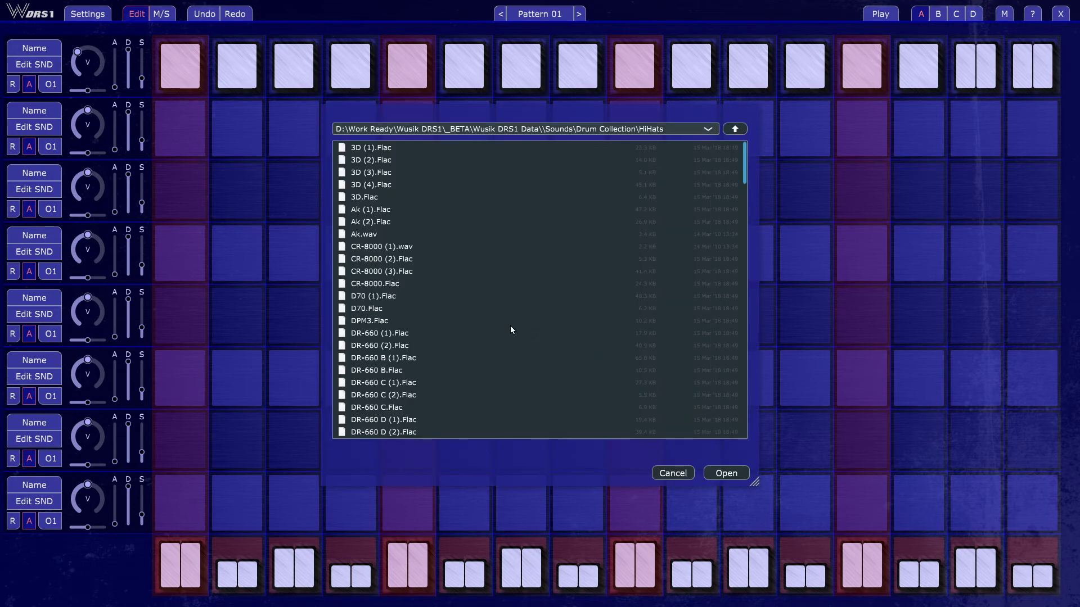
{"action": "scroll", "coordinate": [469, 325], "scroll_direction": "down", "scroll_amount": 5}
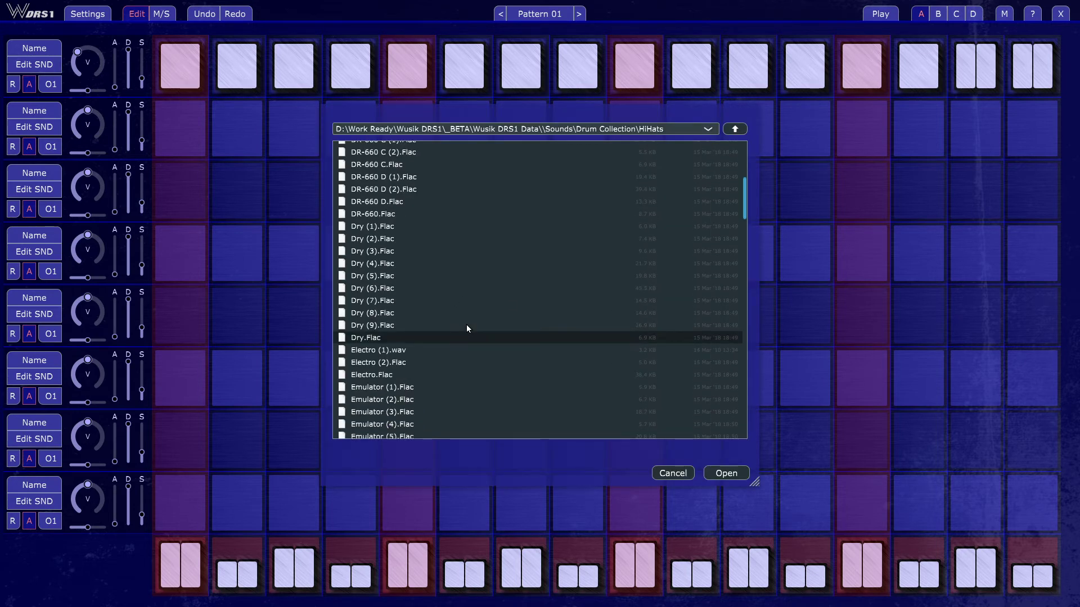
{"action": "key", "text": "Escape"}
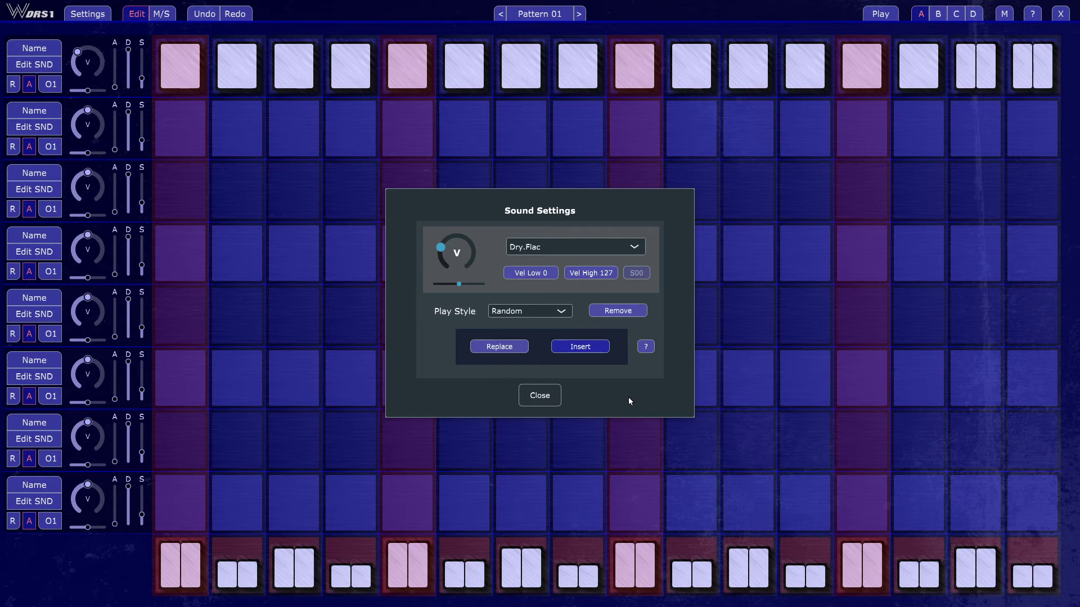
{"action": "left_click", "coordinate": [540, 396]}
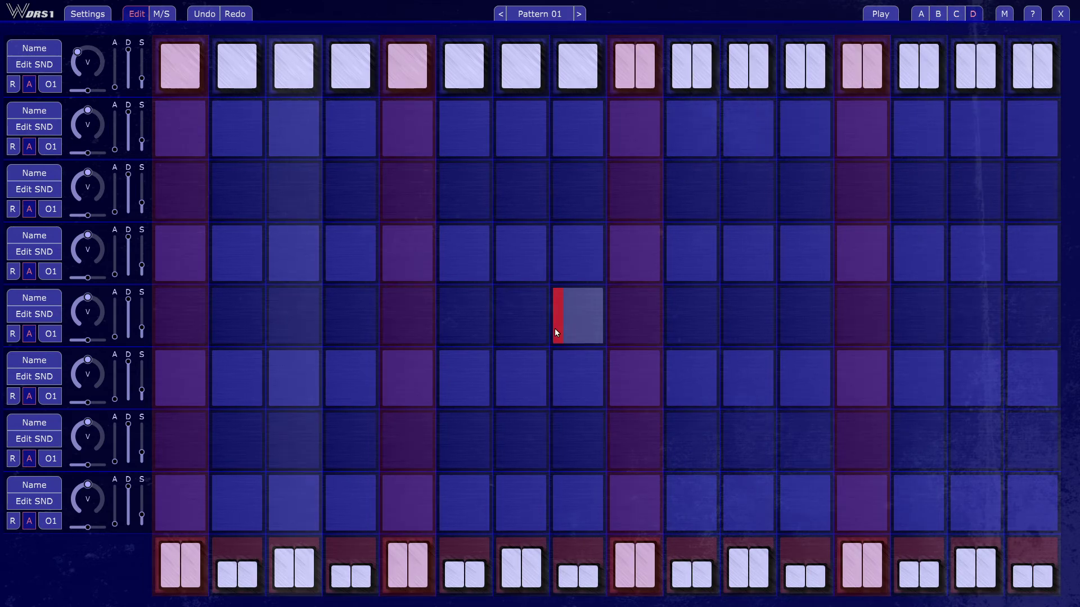
{"action": "key", "text": "space"}
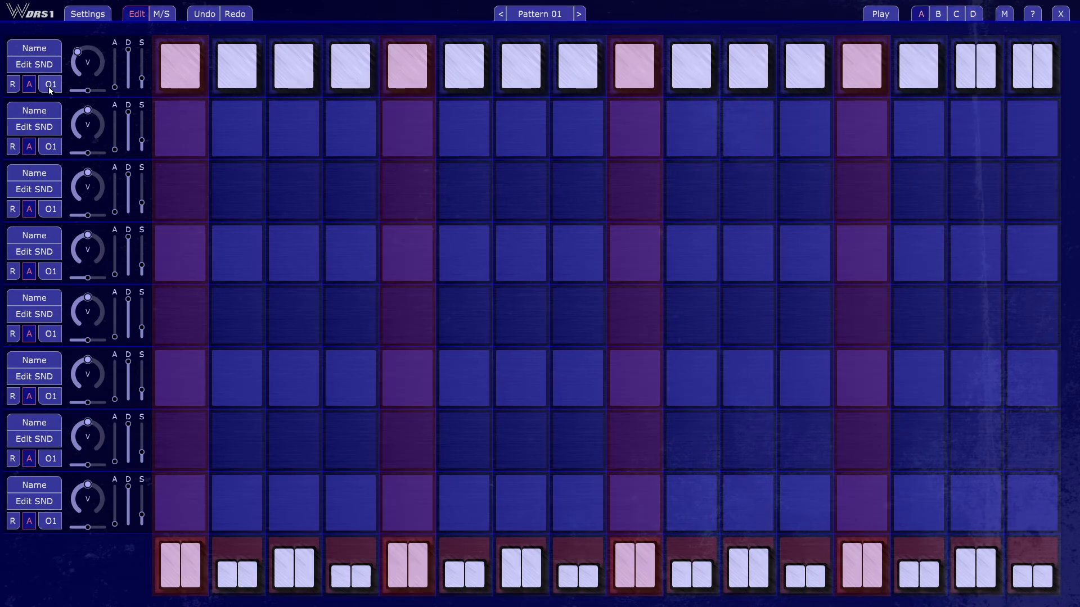
Step: Look through the first track's output choices and MIDI Out channel options, leaving the routing as it is
{"action": "left_click", "coordinate": [50, 88]}
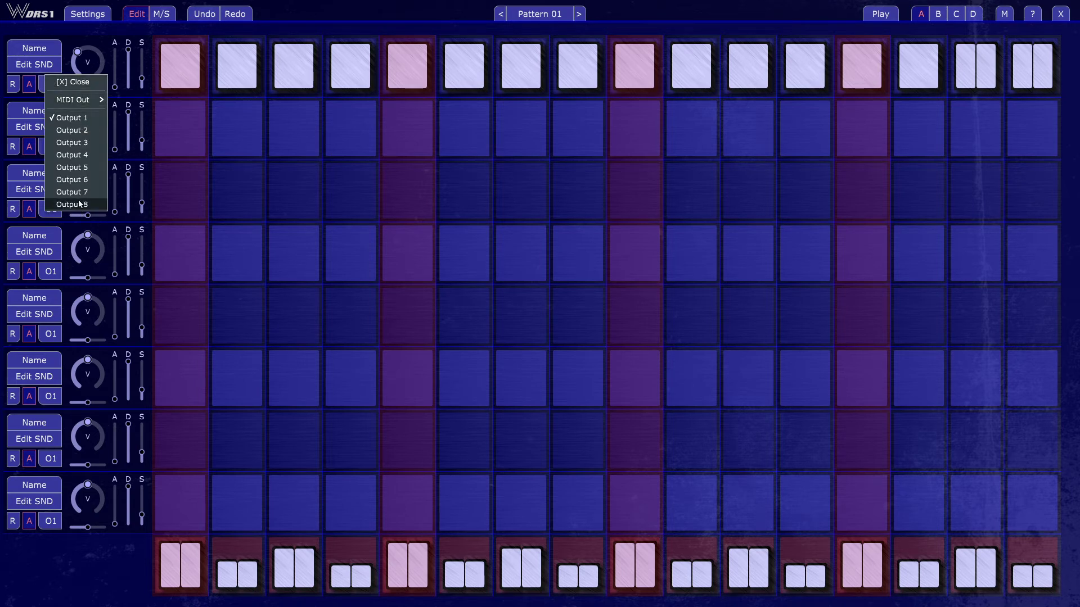
{"action": "mouse_move", "coordinate": [80, 100]}
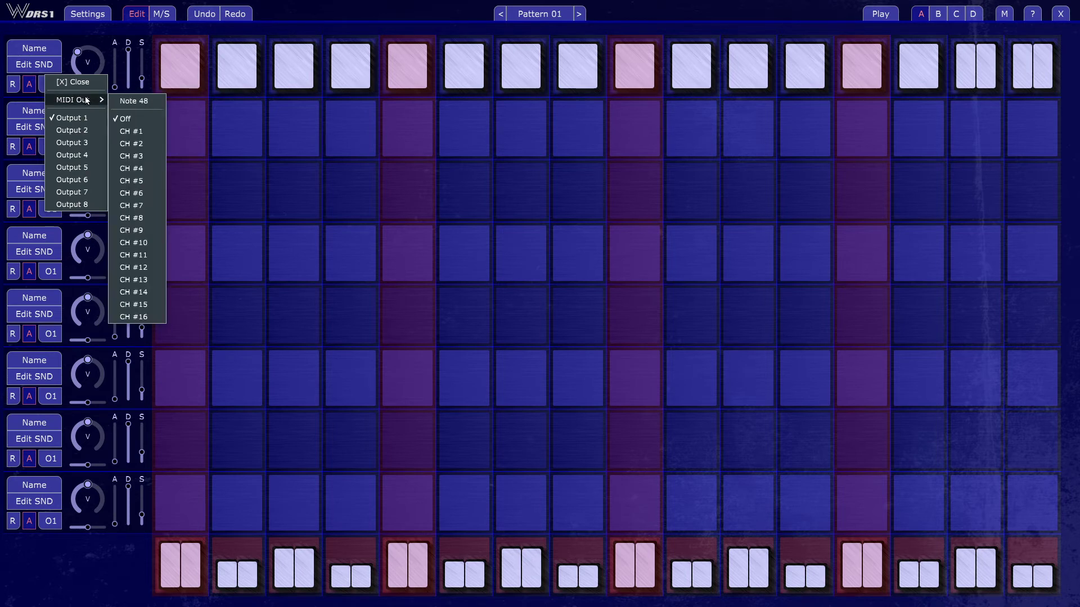
{"action": "left_click", "coordinate": [412, 5]}
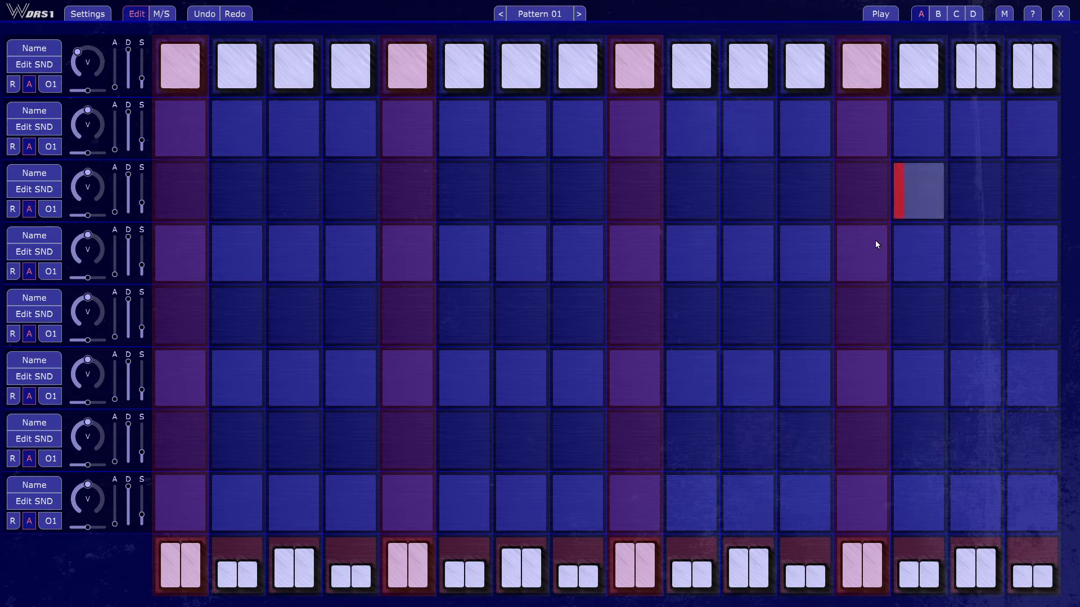
{"action": "left_click", "coordinate": [881, 14]}
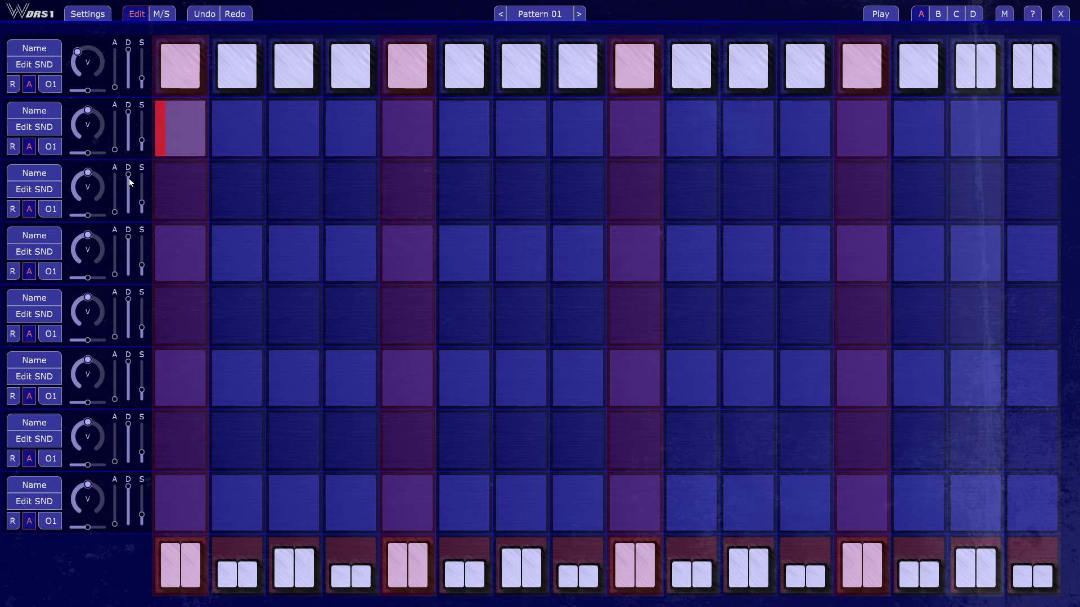
Step: Start inserting a sound on the second track and browse to the Drum Collection's Kicks folder
{"action": "left_click", "coordinate": [34, 127]}
{"action": "left_click", "coordinate": [595, 346]}
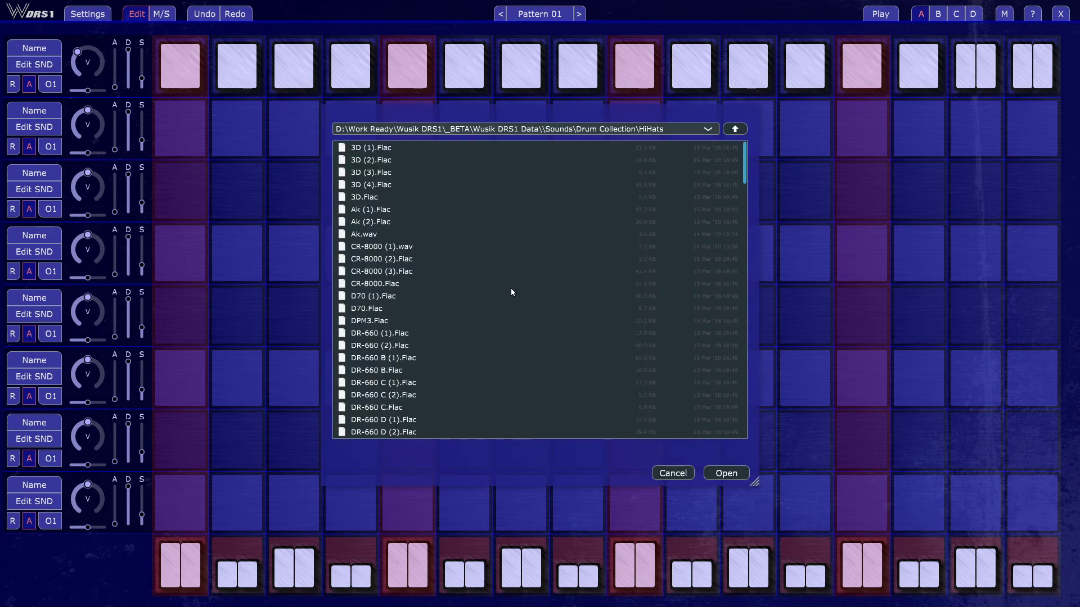
{"action": "left_click", "coordinate": [512, 277]}
{"action": "key", "text": "BackSpace"}
{"action": "key", "text": "Down"}
{"action": "key", "text": "Down"}
{"action": "key", "text": "Down"}
{"action": "key", "text": "Down"}
{"action": "key", "text": "Down"}
{"action": "key", "text": "Down"}
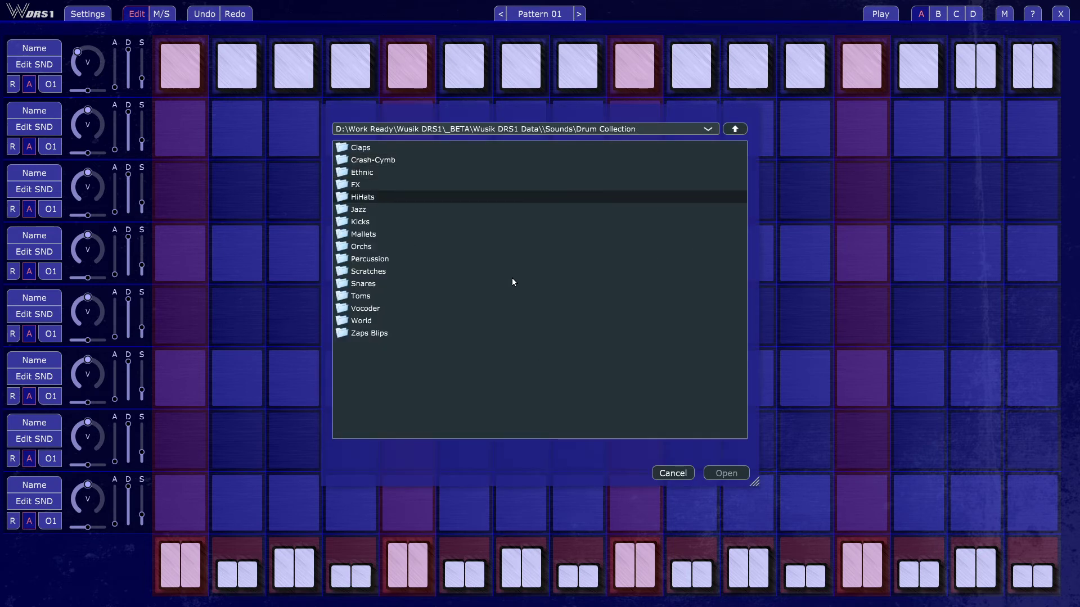
{"action": "key", "text": "Return"}
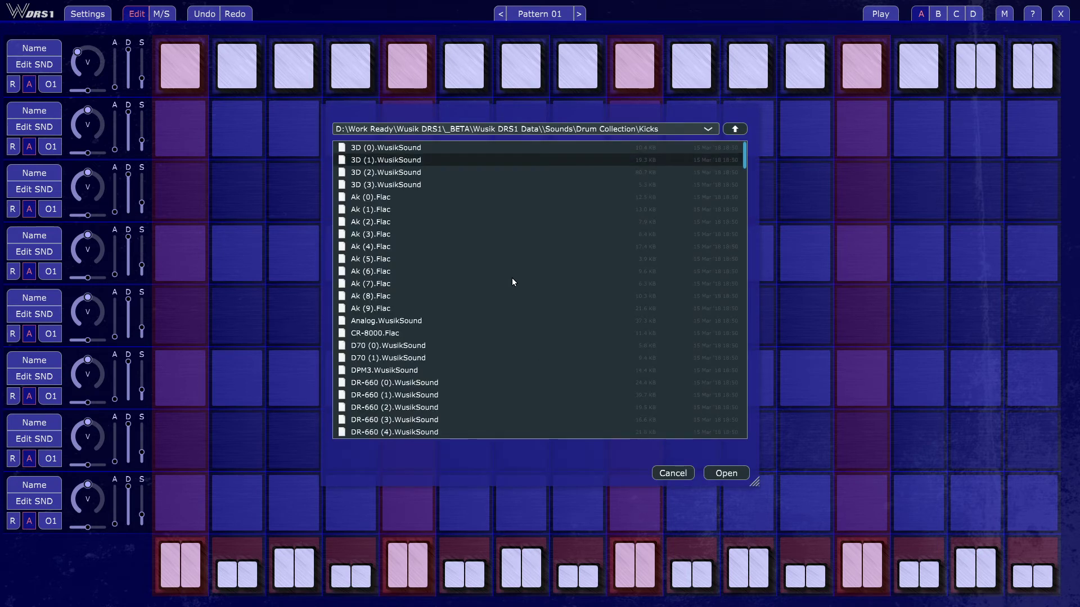
Step: Insert Ak (0).Flac from the Kicks folder on the second track and close the sound settings
{"action": "key", "text": "Down"}
{"action": "key", "text": "Down"}
{"action": "key", "text": "Down"}
{"action": "key", "text": "Down"}
{"action": "key", "text": "Up"}
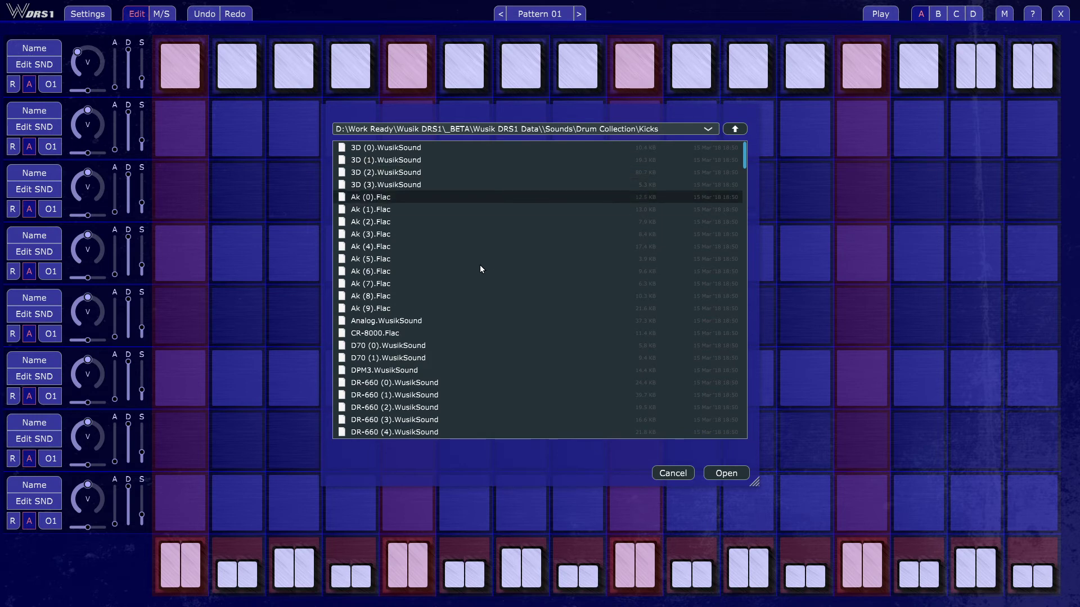
{"action": "key", "text": "Return"}
{"action": "left_click", "coordinate": [539, 395]}
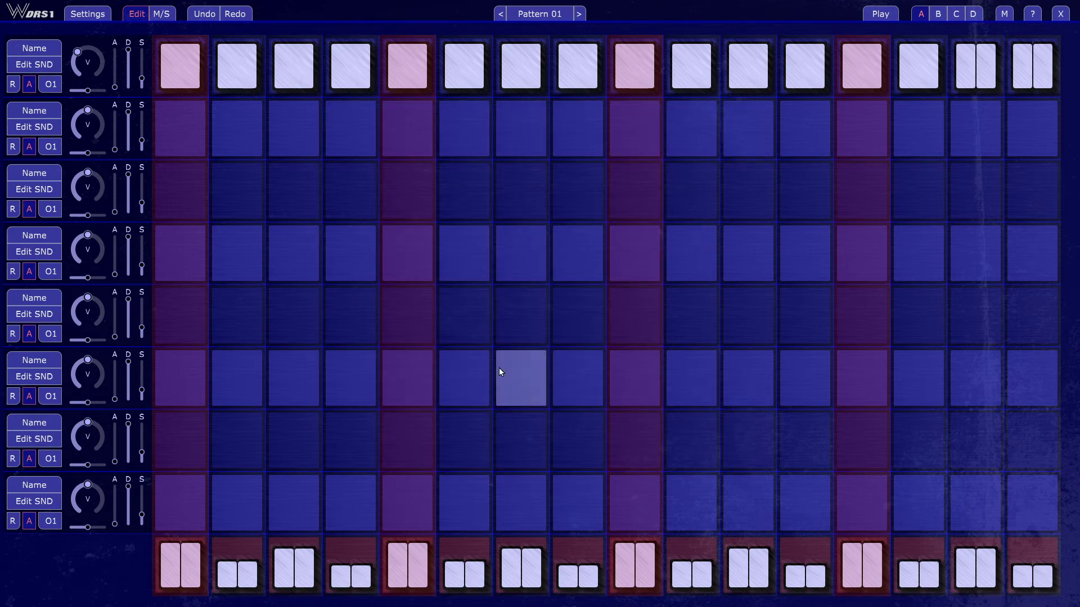
Step: Place kick hits on steps 1, 5 and 9 of the second track
{"action": "left_click", "coordinate": [185, 134]}
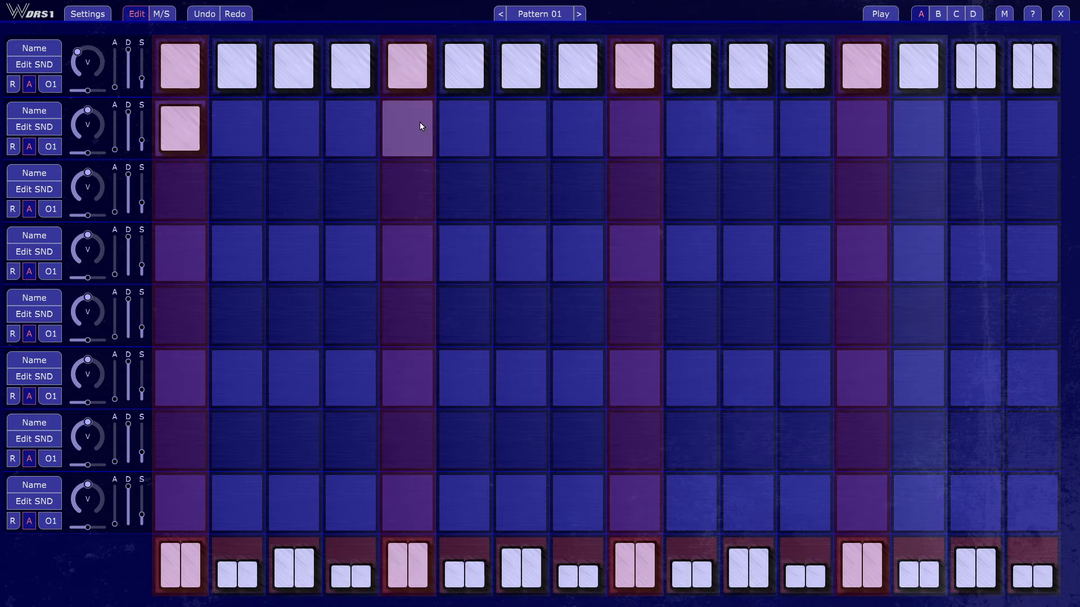
{"action": "left_click", "coordinate": [419, 121]}
{"action": "left_click", "coordinate": [611, 138]}
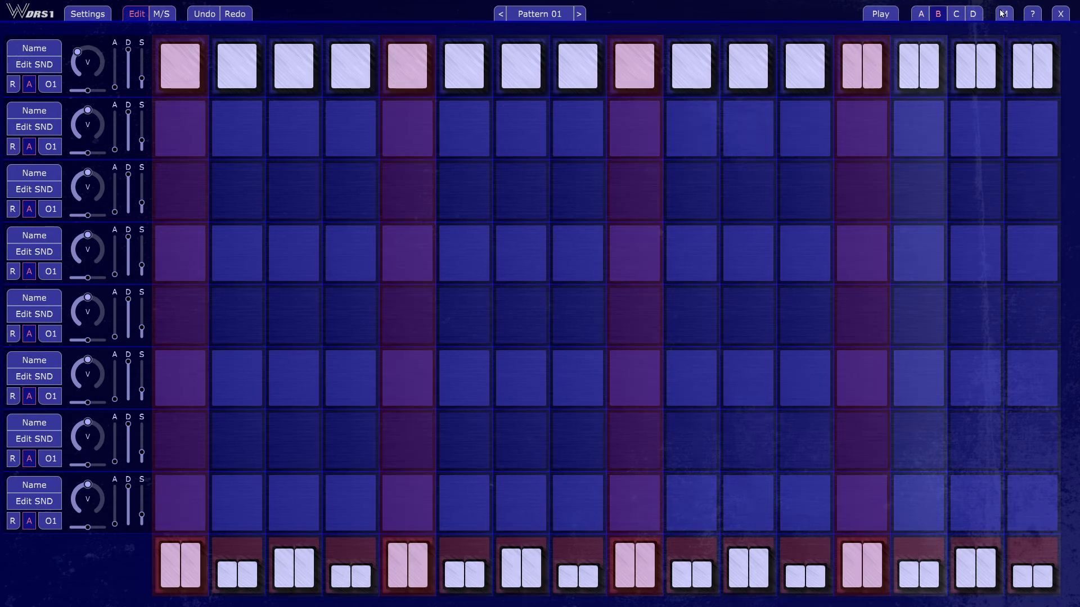
Step: With the M option on, program variation A's second track with hits on steps 1, 5, 9, 13 and 16
{"action": "left_click", "coordinate": [920, 14]}
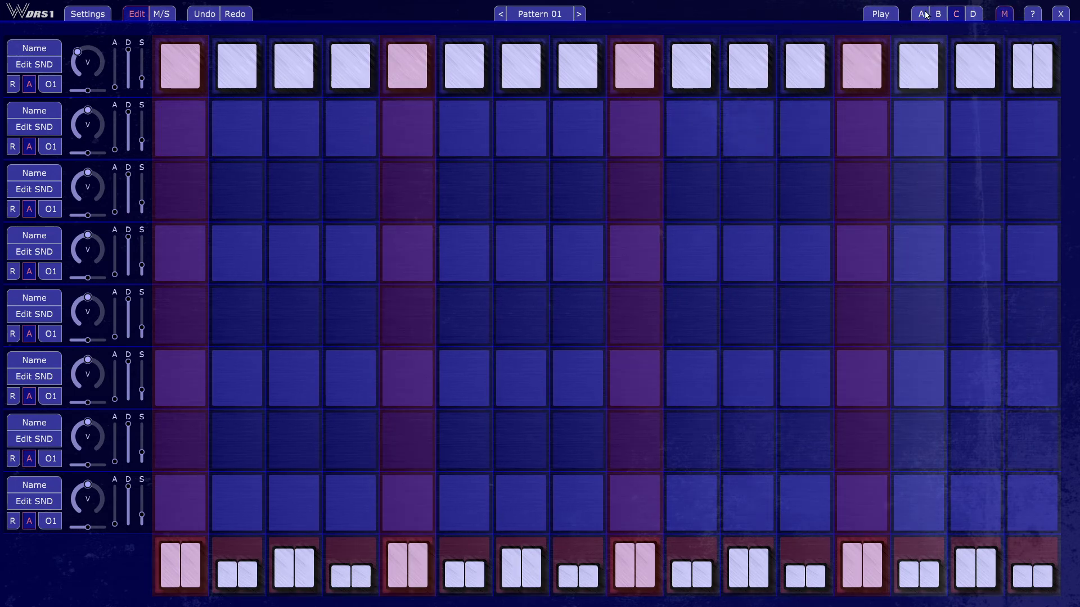
{"action": "left_click", "coordinate": [186, 128]}
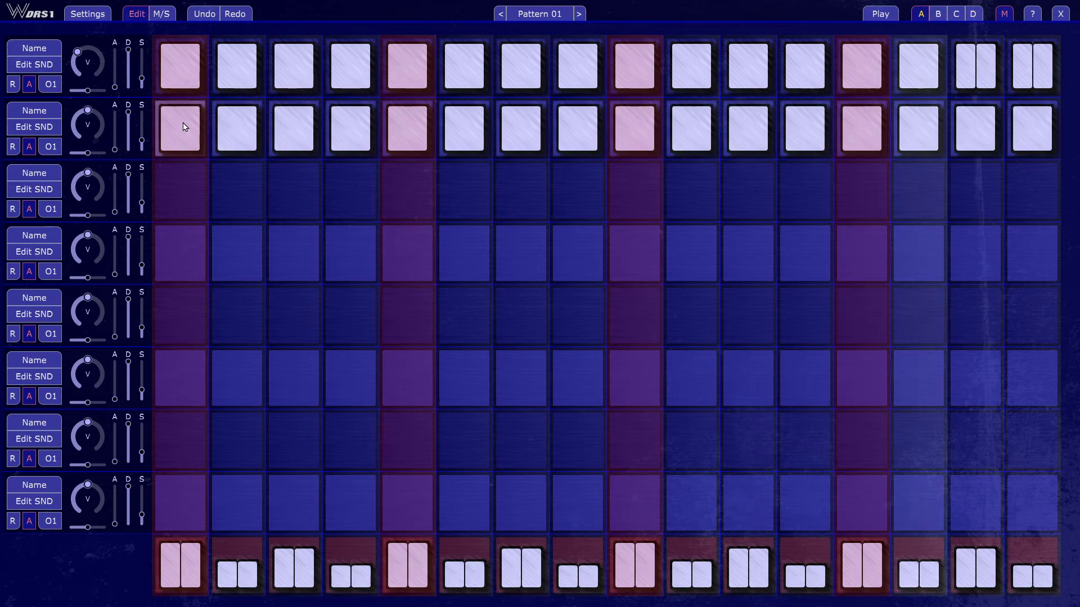
{"action": "left_click", "coordinate": [186, 127]}
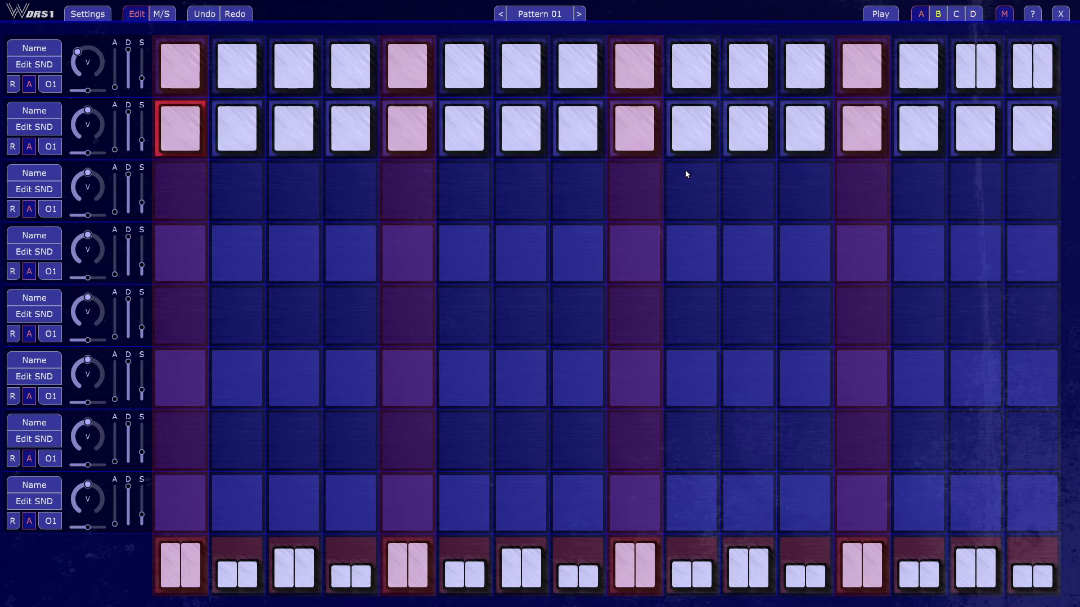
{"action": "left_click_drag", "start_coordinate": [1026, 157], "coordinate": [1055, 143]}
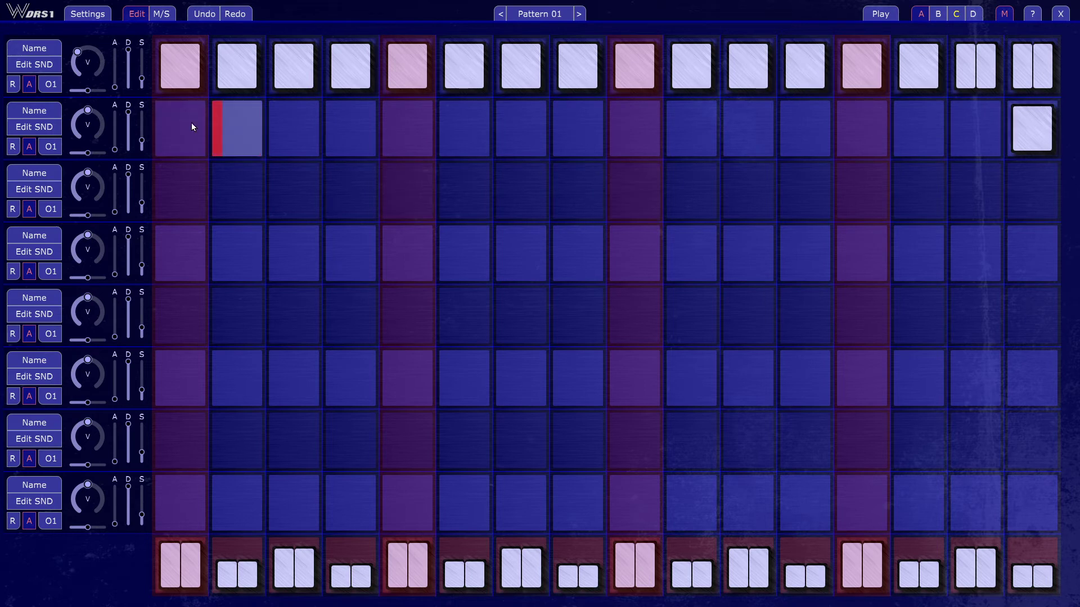
{"action": "left_click", "coordinate": [169, 138]}
{"action": "left_click_drag", "start_coordinate": [167, 135], "coordinate": [155, 178]}
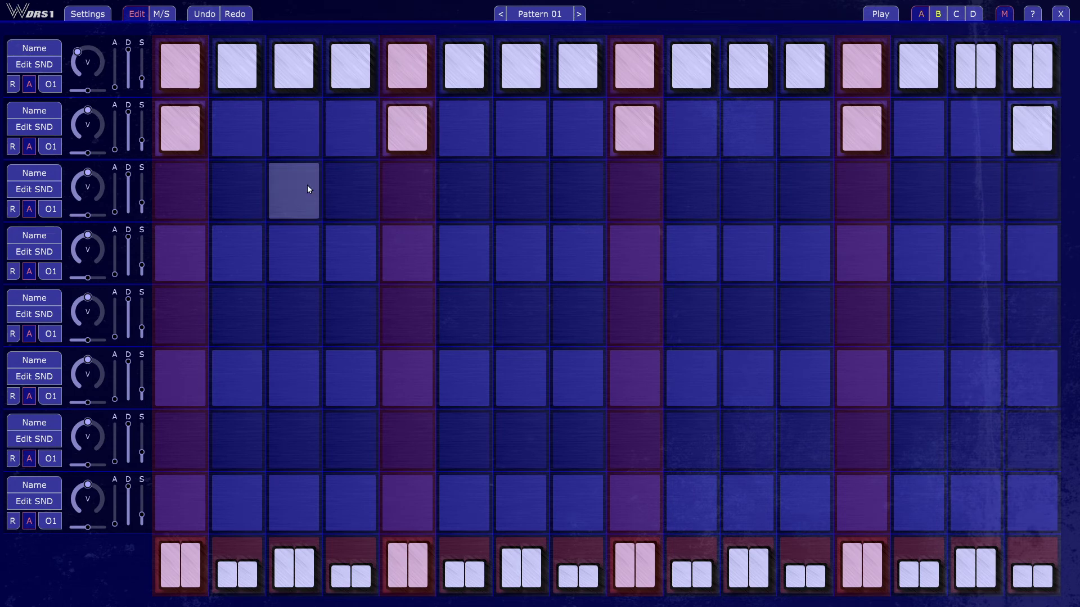
Step: Show the mute and solo controls, solo the second track and lower its D slider slightly
{"action": "mouse_move", "coordinate": [127, 111]}
{"action": "left_mouse_down"}
{"action": "mouse_move", "coordinate": [129, 140]}
{"action": "mouse_move", "coordinate": [134, 117]}
{"action": "left_mouse_up"}
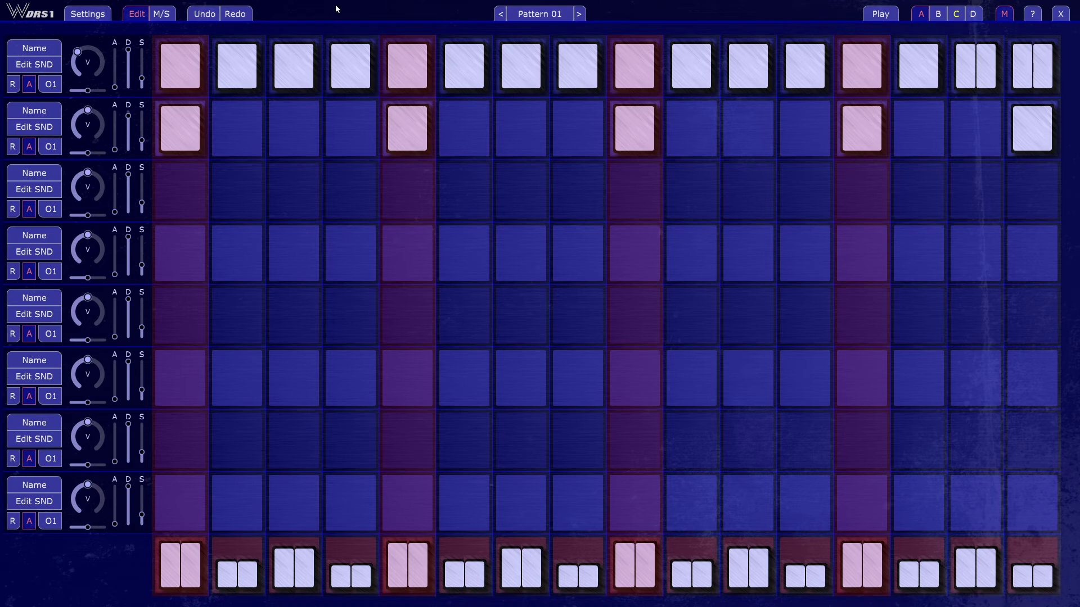
{"action": "left_click", "coordinate": [161, 14]}
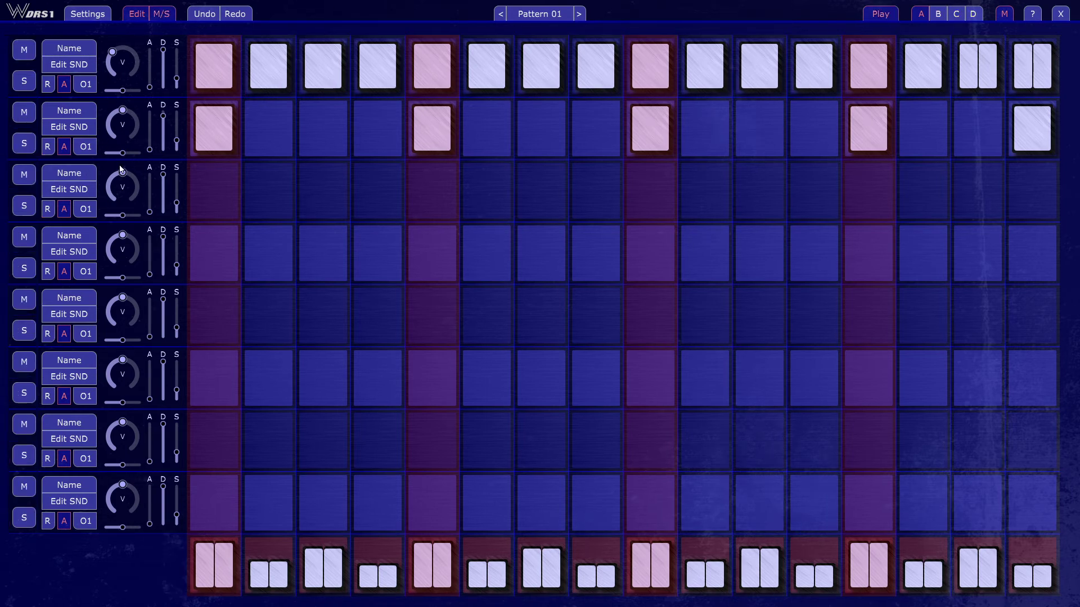
{"action": "left_click", "coordinate": [25, 145]}
{"action": "left_click_drag", "start_coordinate": [163, 112], "coordinate": [163, 115]}
Step: In Pattern 01's options, set the next pattern to 2 and apply the change
{"action": "left_click", "coordinate": [541, 14]}
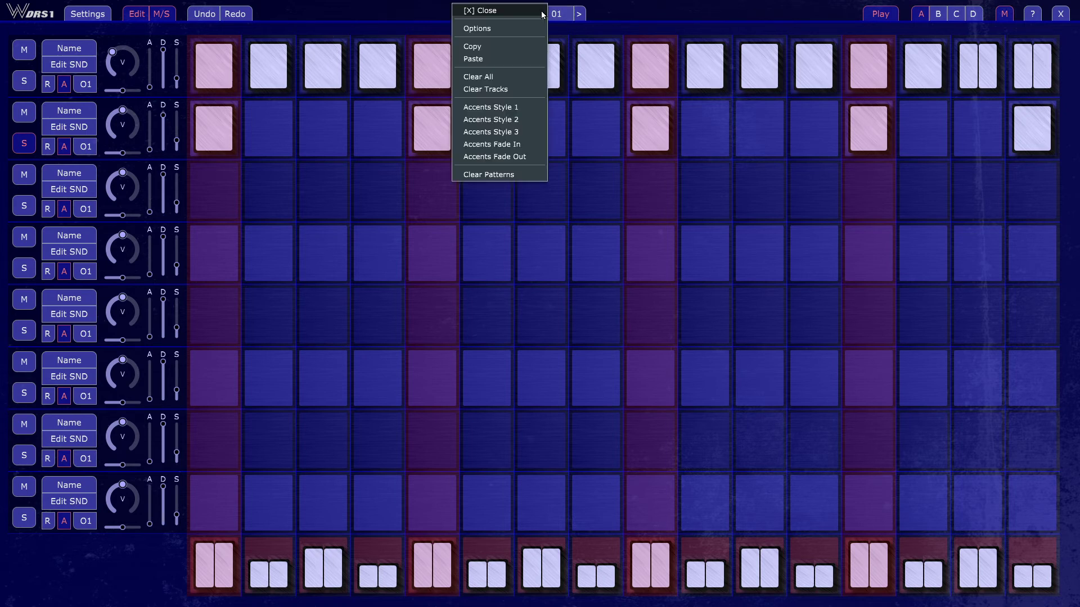
{"action": "left_click", "coordinate": [517, 29]}
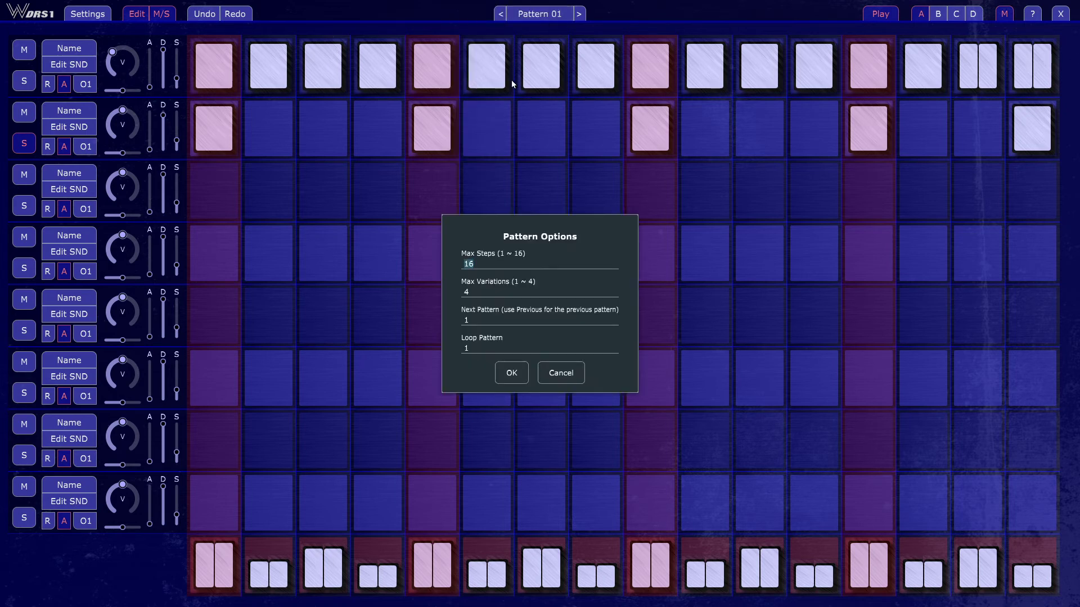
{"action": "left_click", "coordinate": [526, 315]}
{"action": "type", "text": "2"}
{"action": "left_click", "coordinate": [510, 373]}
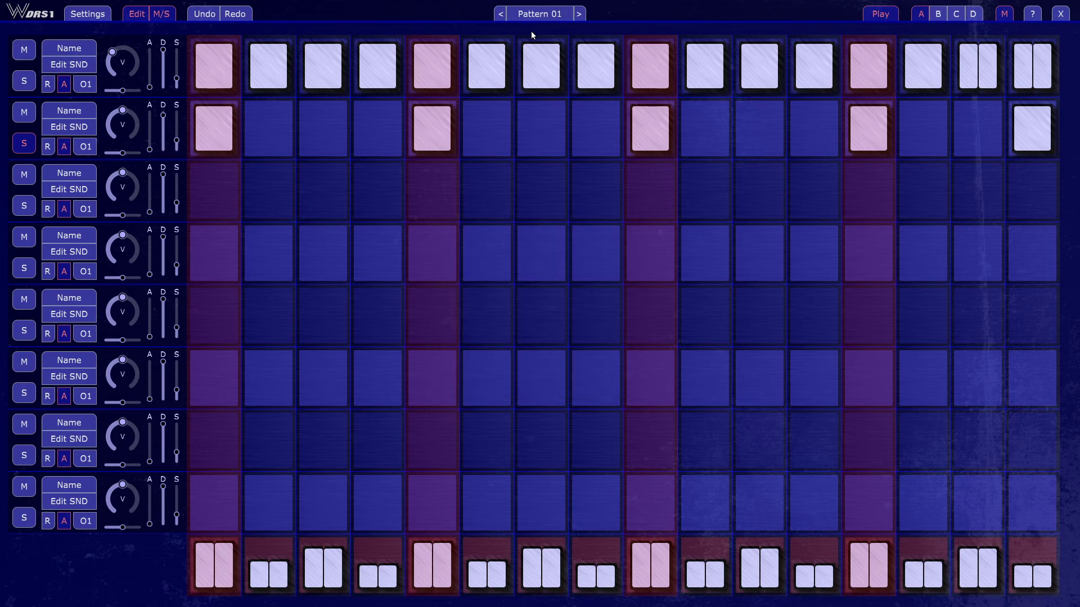
{"action": "left_click", "coordinate": [537, 14]}
{"action": "left_click", "coordinate": [513, 43]}
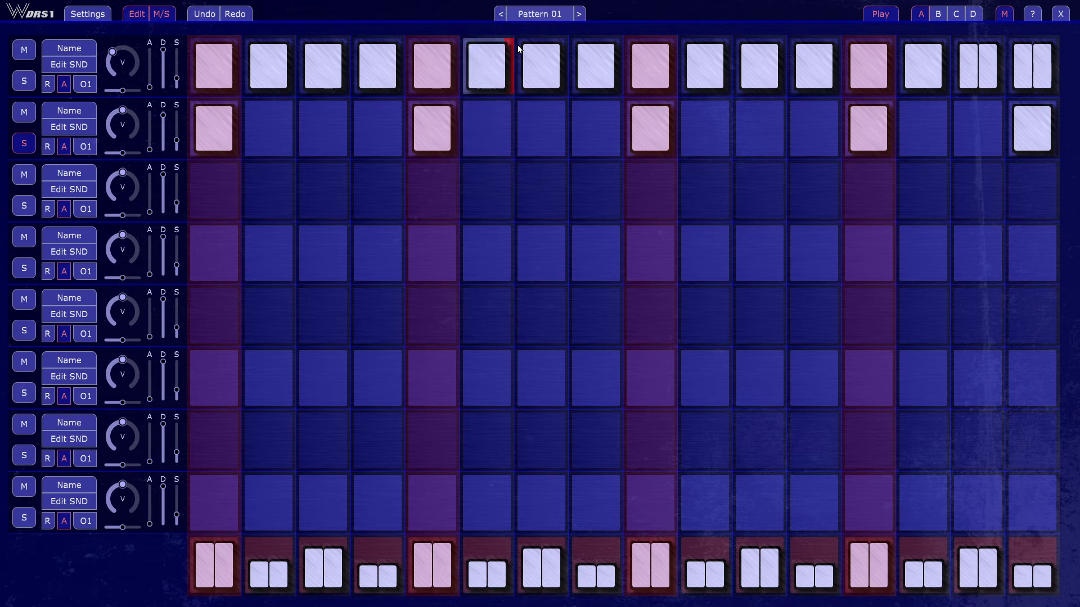
Step: Place hits on steps 1 and 9 of Pattern 02's second track and start playback from Pattern 01
{"action": "left_click", "coordinate": [579, 14]}
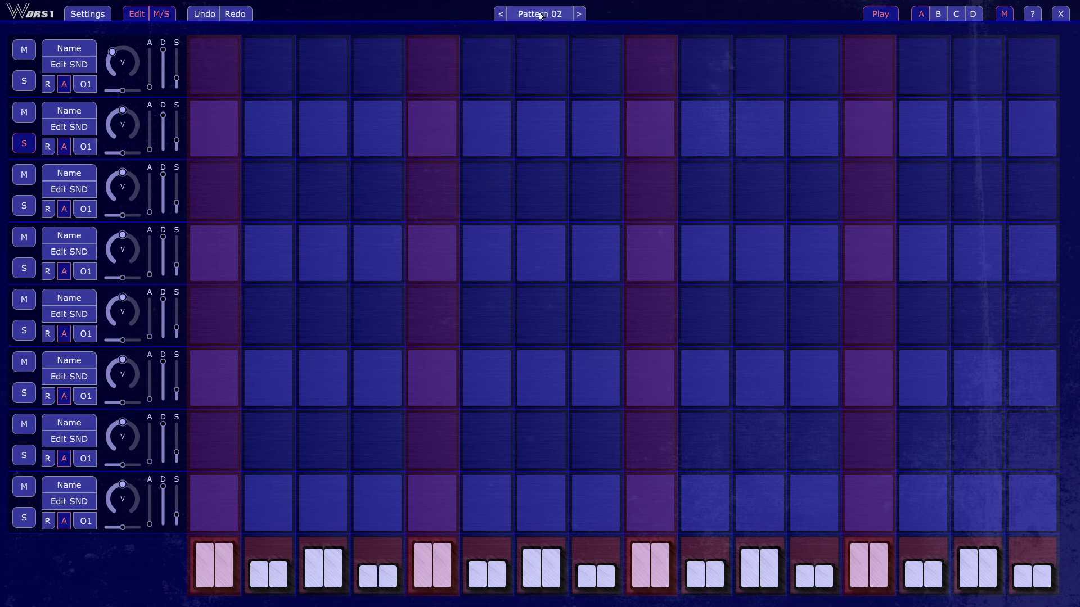
{"action": "left_click", "coordinate": [213, 125]}
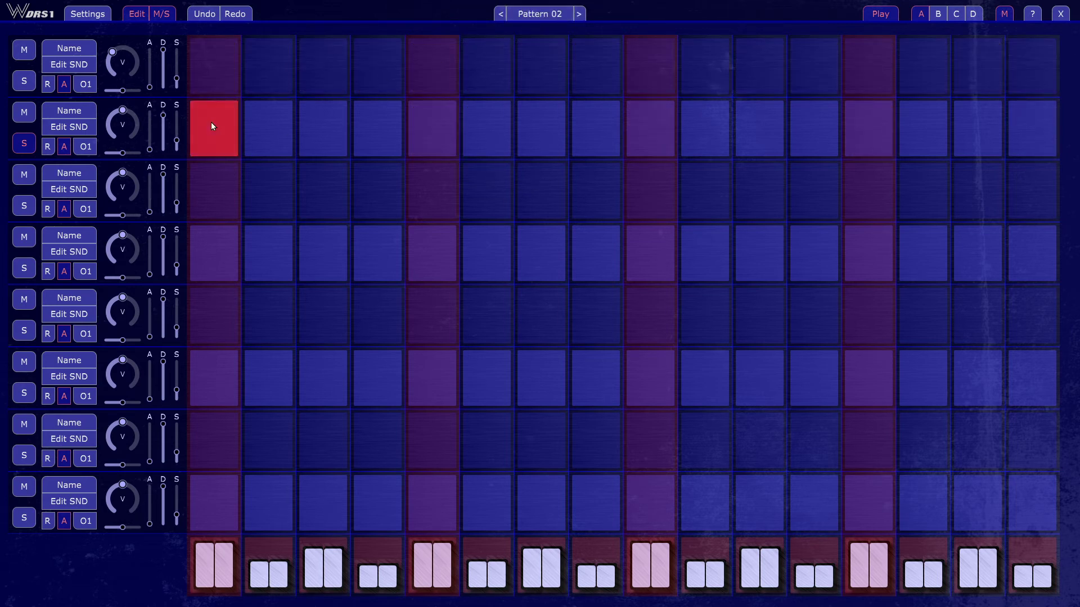
{"action": "left_click", "coordinate": [211, 123]}
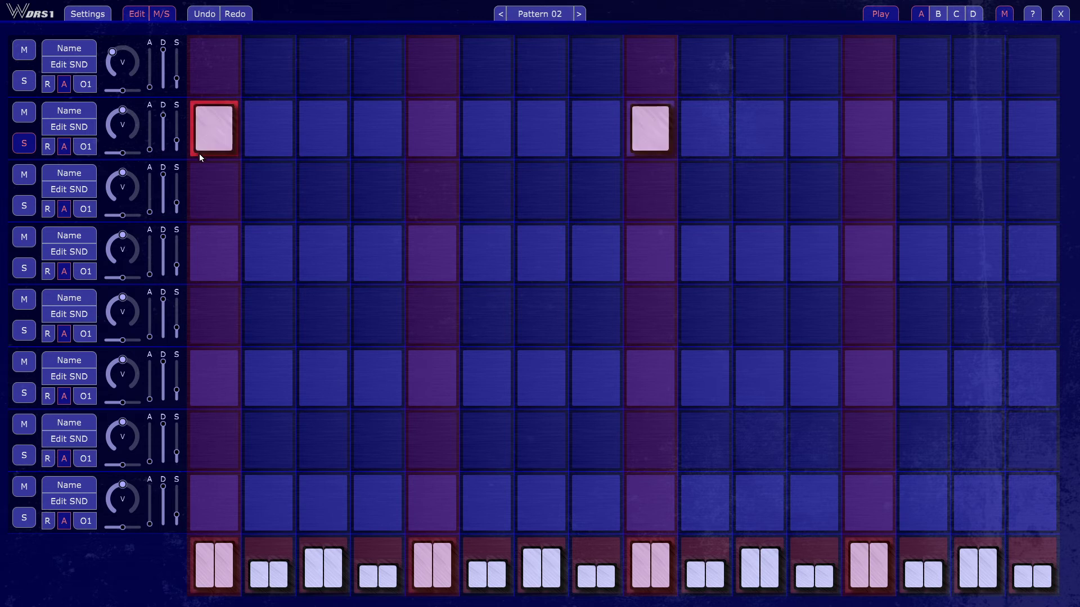
{"action": "left_click", "coordinate": [500, 13]}
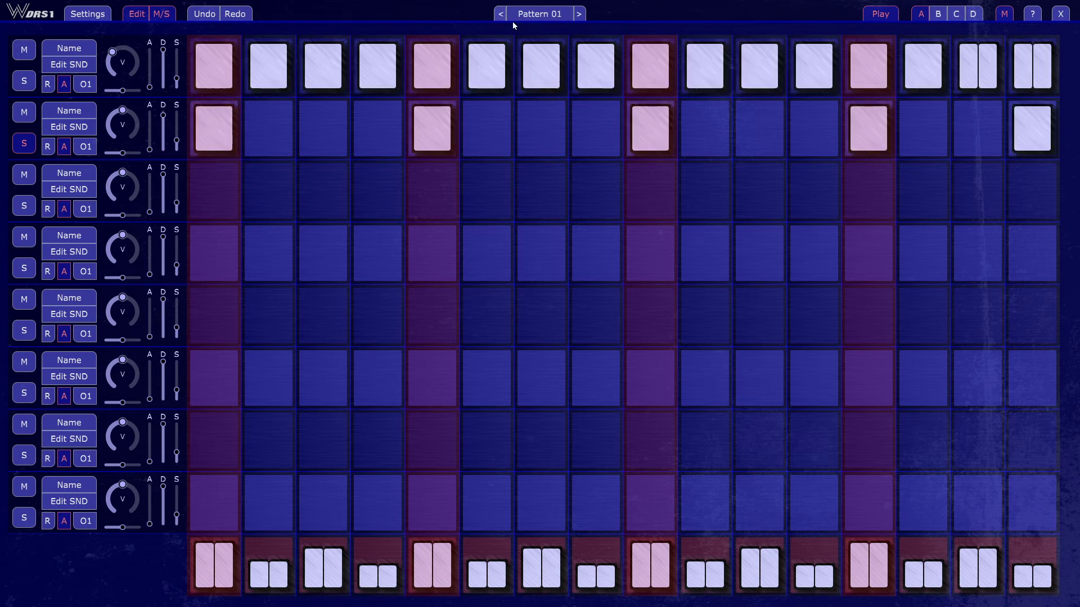
{"action": "key", "text": "space"}
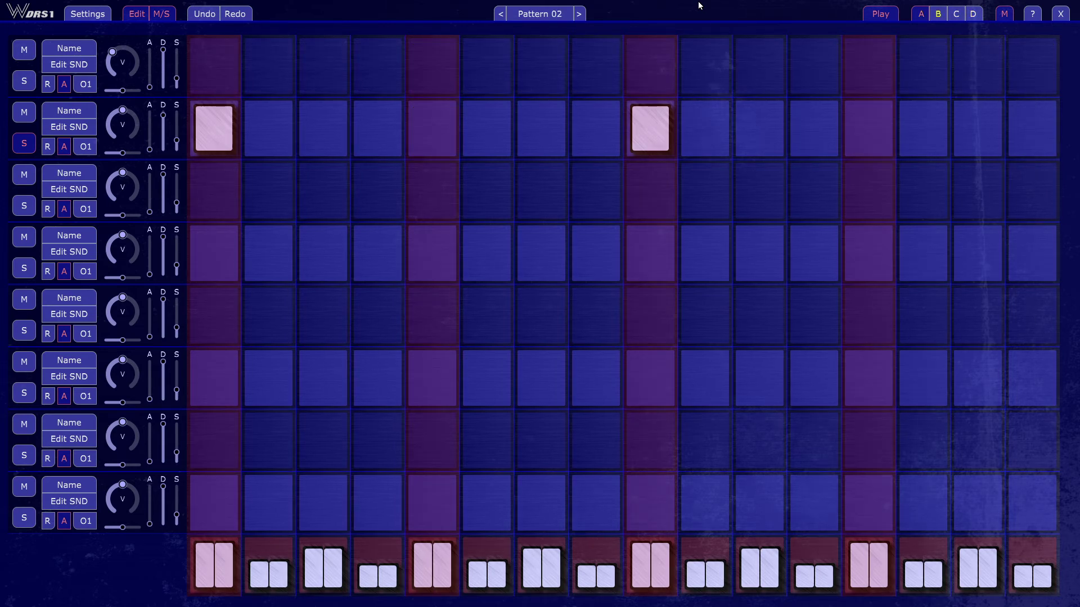
Step: Try setting Pattern 02's next pattern to Previous in the pattern options, and cancel the dialog
{"action": "left_click", "coordinate": [554, 12]}
{"action": "left_click", "coordinate": [529, 28]}
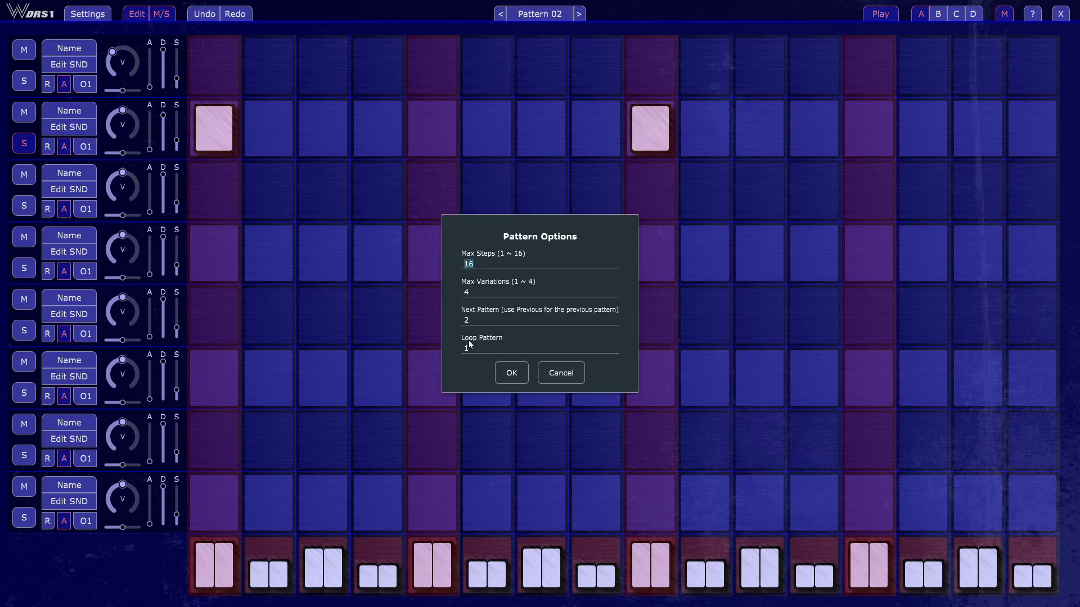
{"action": "left_click", "coordinate": [493, 320]}
{"action": "type", "text": "Previous"}
{"action": "left_click", "coordinate": [561, 372]}
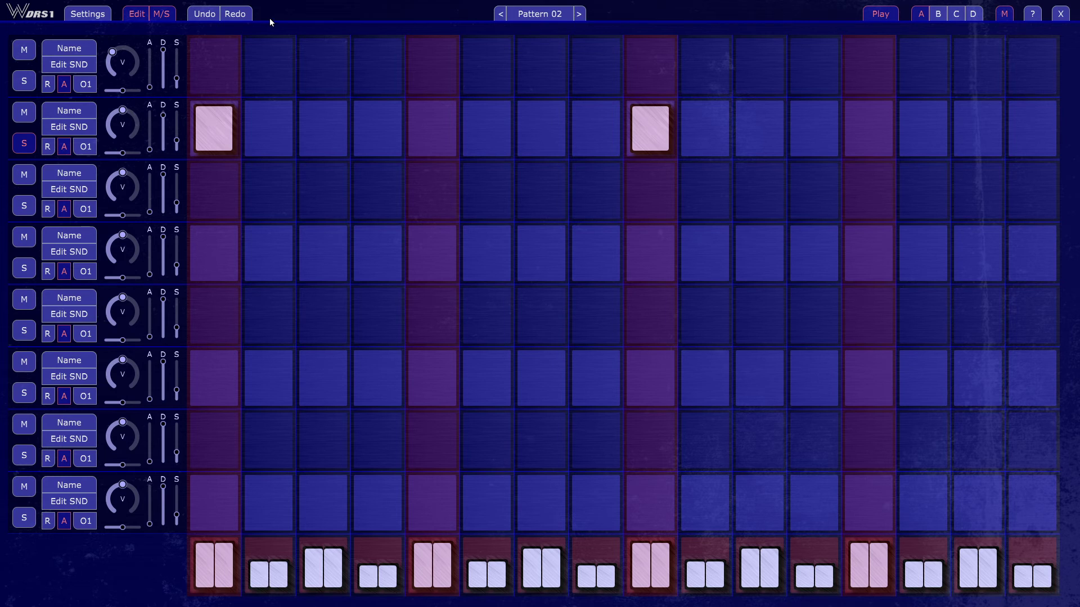
Step: Examine the Clock Trigger choices and the MIDI CC help text in the global settings, and close them
{"action": "left_click", "coordinate": [91, 16]}
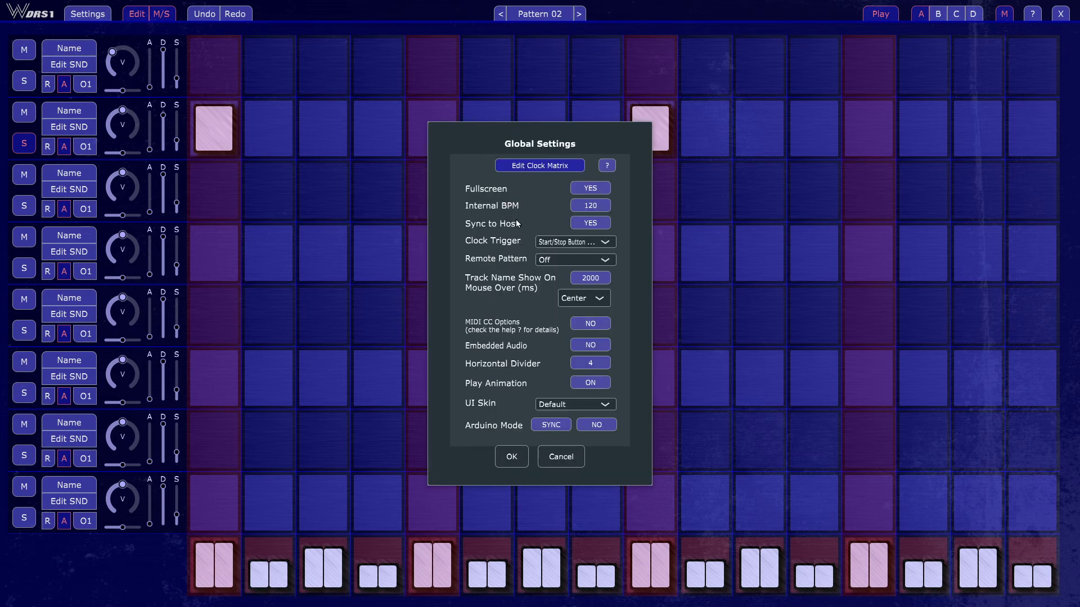
{"action": "left_click", "coordinate": [609, 242]}
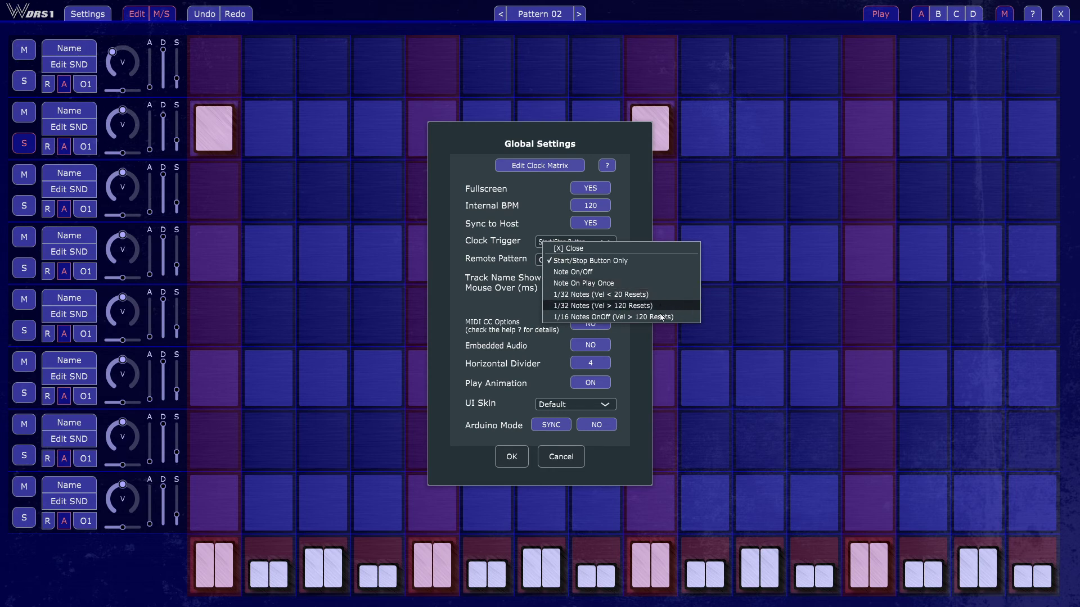
{"action": "left_click", "coordinate": [606, 155]}
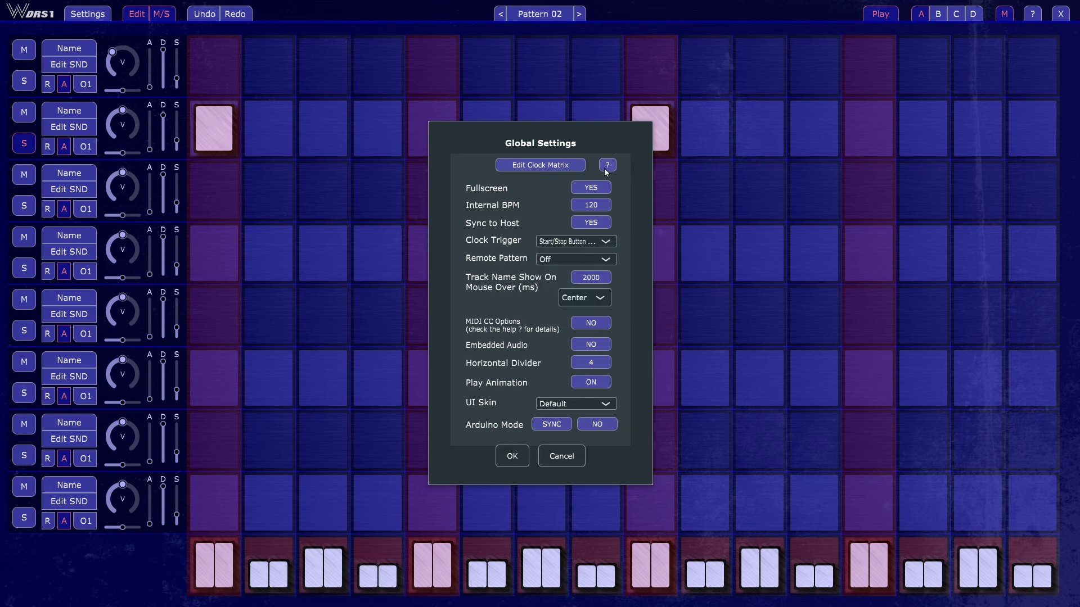
{"action": "left_click", "coordinate": [607, 168]}
{"action": "scroll", "coordinate": [606, 158], "scroll_direction": "down", "scroll_amount": 6}
{"action": "scroll", "coordinate": [568, 230], "scroll_direction": "down", "scroll_amount": 7}
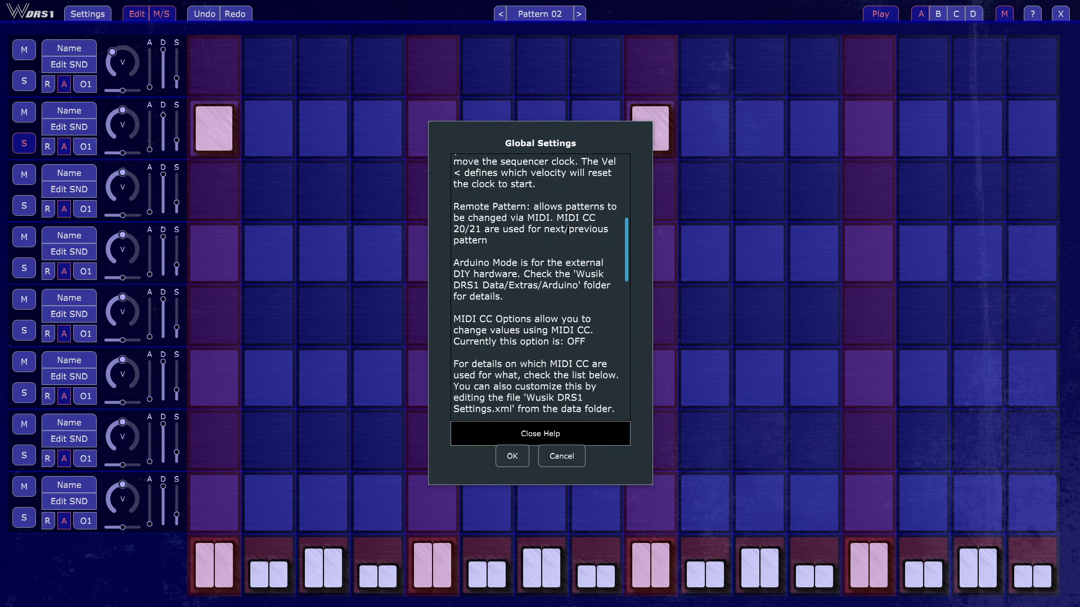
{"action": "left_click", "coordinate": [562, 456]}
Step: Try the 1/32 Notes (Vel < 20 Resets) clock trigger and examine the Clock Tick Matrix without editing it
{"action": "left_click", "coordinate": [87, 14]}
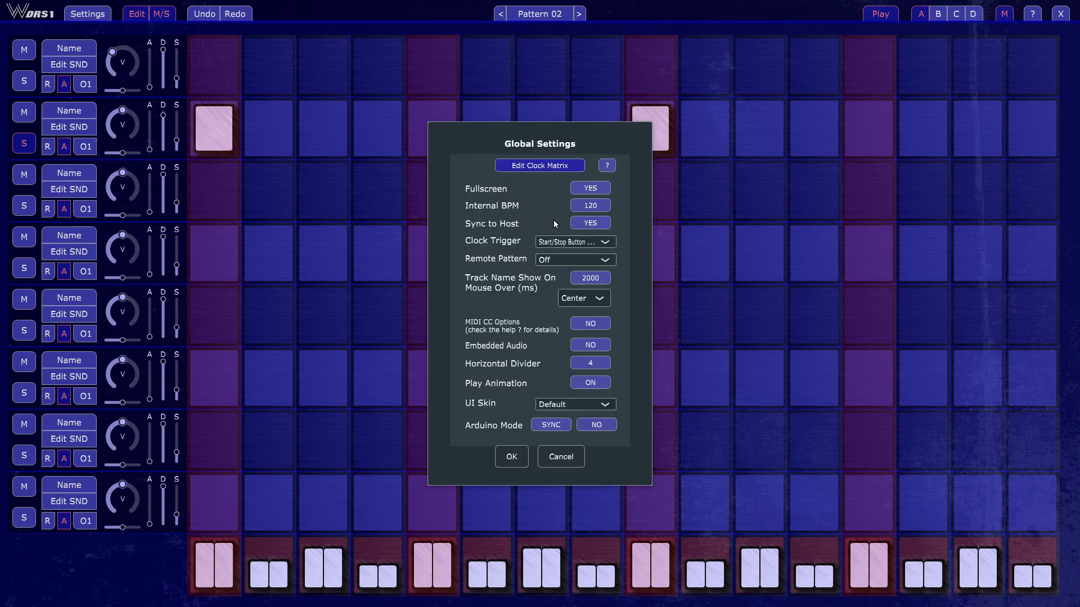
{"action": "left_click", "coordinate": [608, 243]}
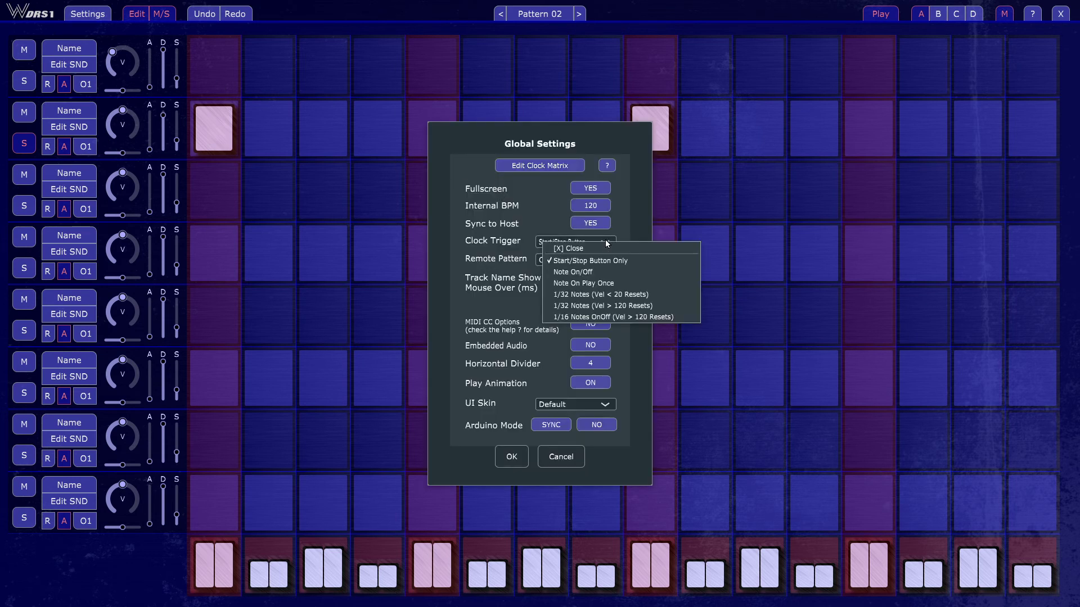
{"action": "left_click", "coordinate": [652, 295]}
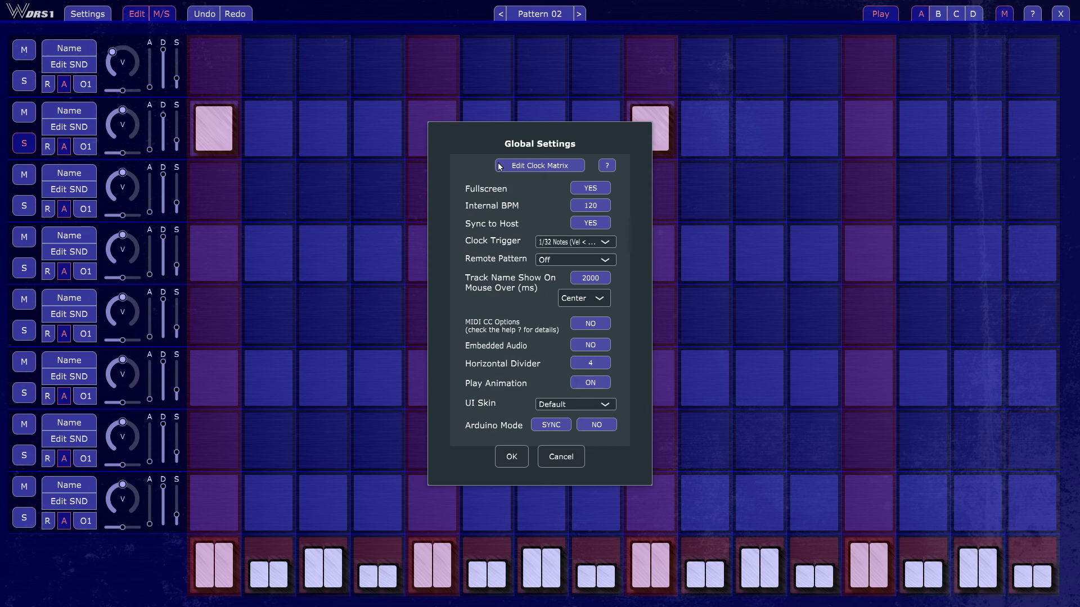
{"action": "left_click", "coordinate": [544, 167]}
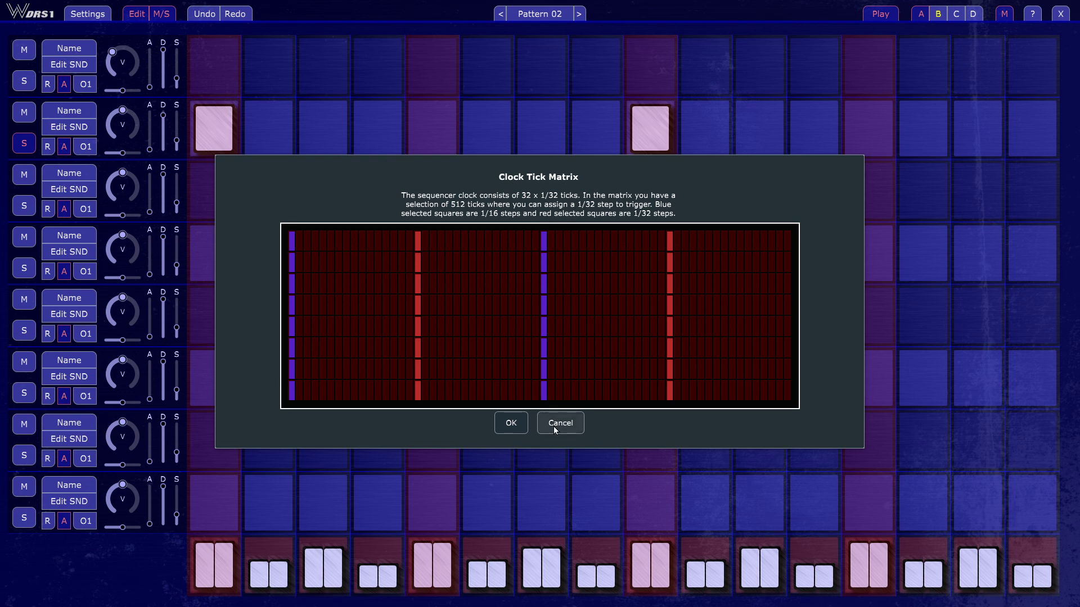
{"action": "left_click", "coordinate": [558, 423]}
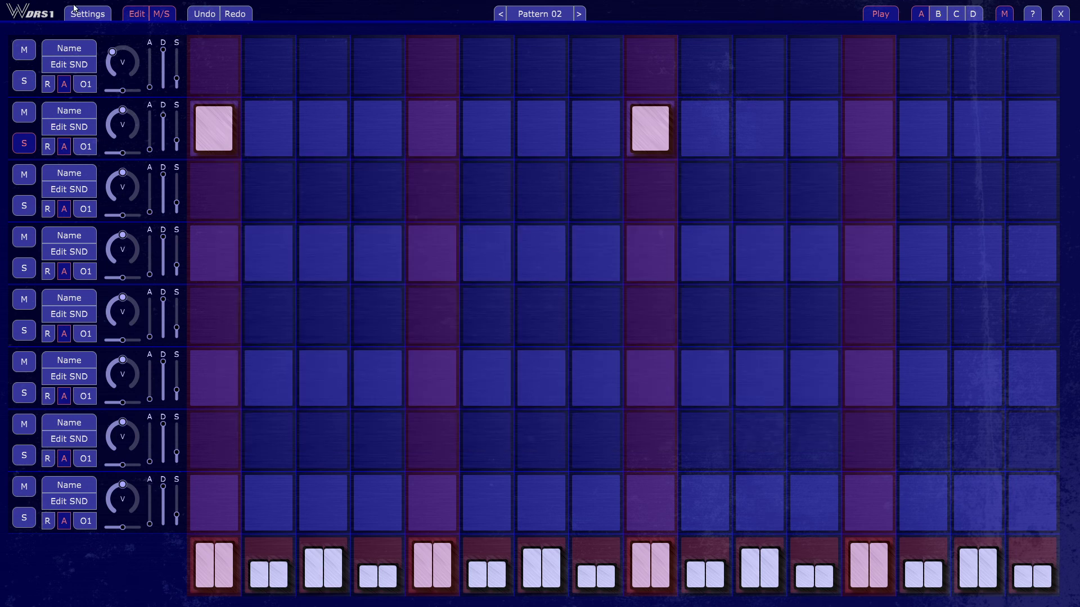
Step: In the global settings, set Remote Pattern to MIDI CC 2 ~ 64 and turn Play Animation off
{"action": "left_click", "coordinate": [75, 7]}
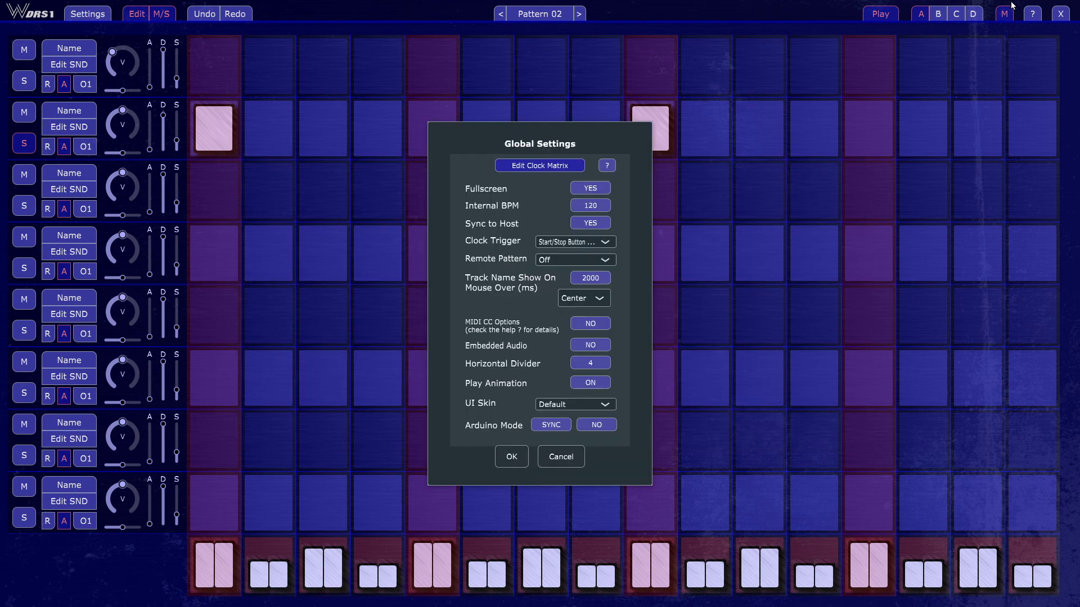
{"action": "left_click", "coordinate": [604, 258]}
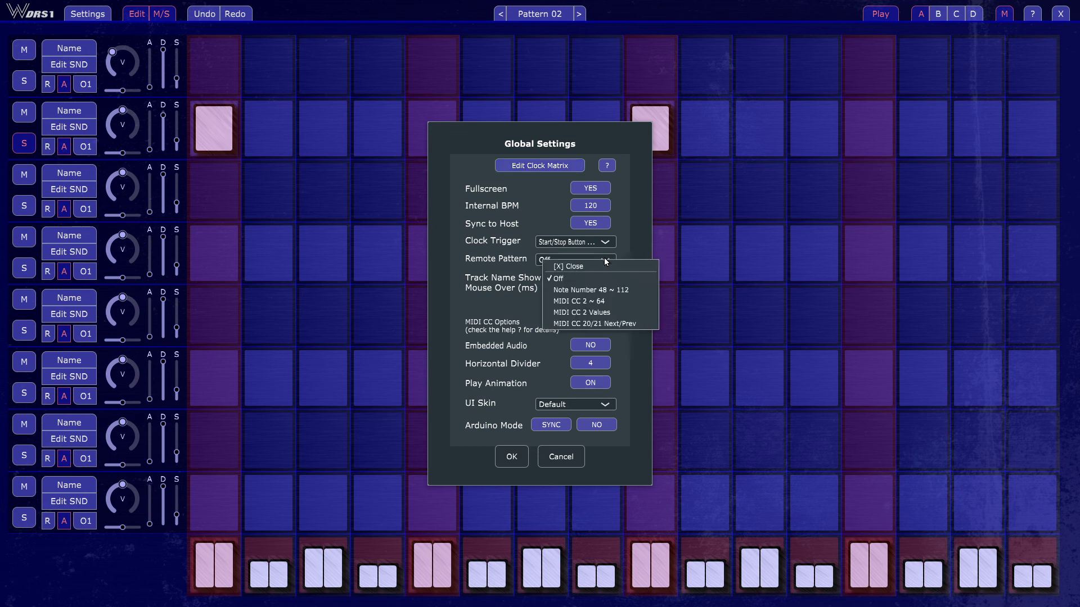
{"action": "left_click", "coordinate": [627, 302]}
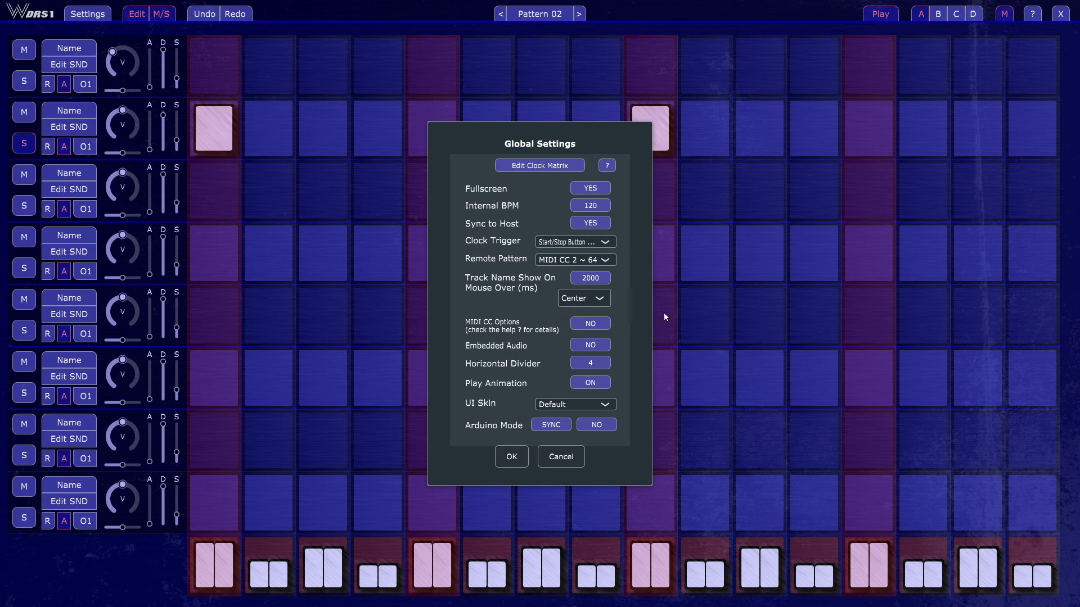
{"action": "left_click", "coordinate": [589, 384]}
{"action": "left_click", "coordinate": [511, 457]}
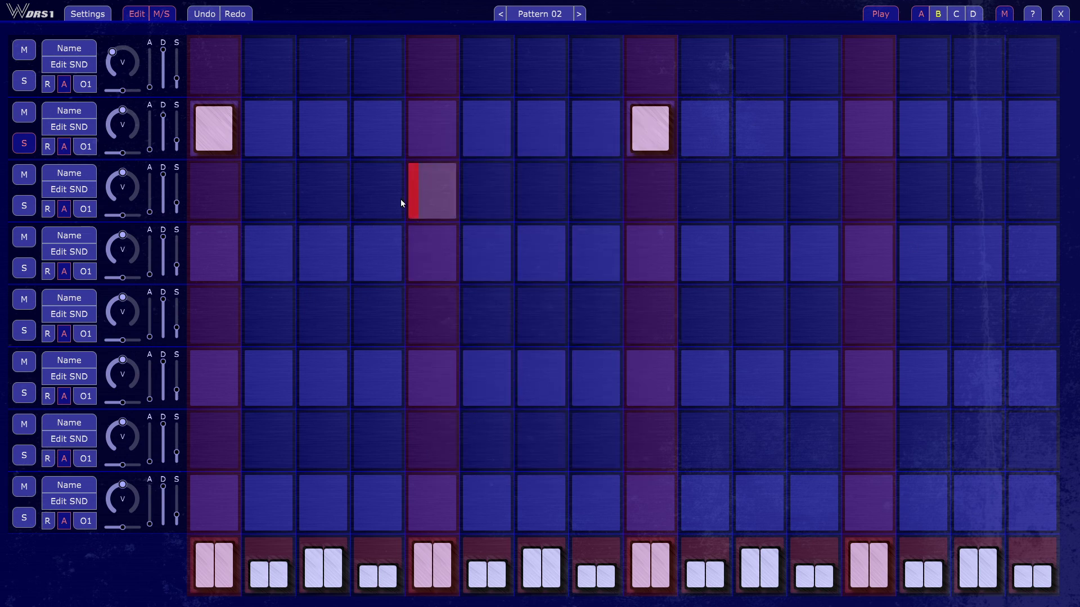
Step: Turn Play Animation back on and set the Horizontal Divider to 8 in the global settings
{"action": "left_click", "coordinate": [96, 17]}
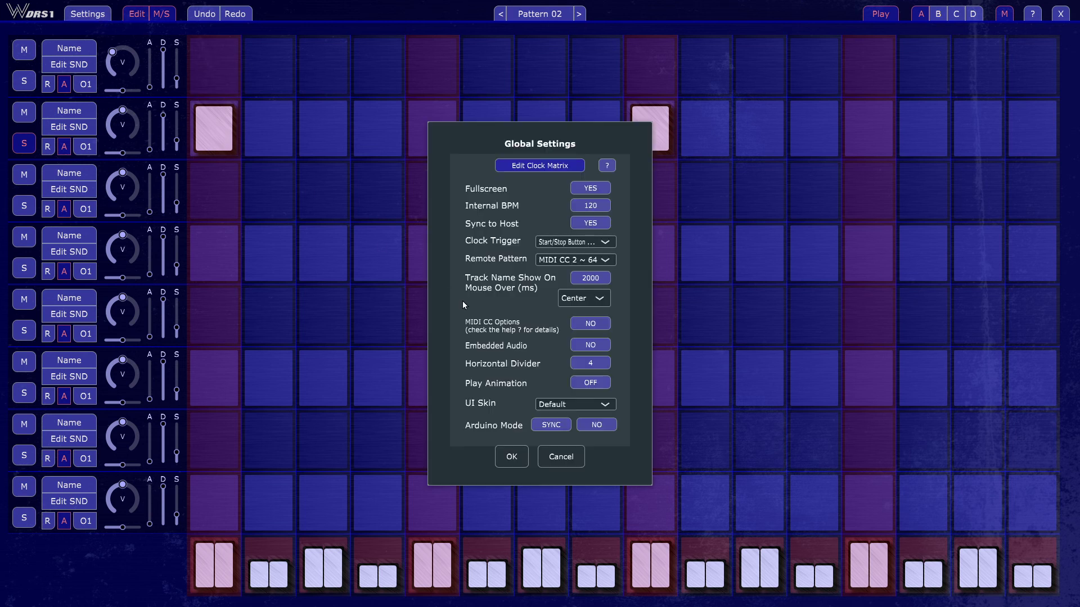
{"action": "left_click", "coordinate": [584, 386]}
{"action": "left_click", "coordinate": [588, 363]}
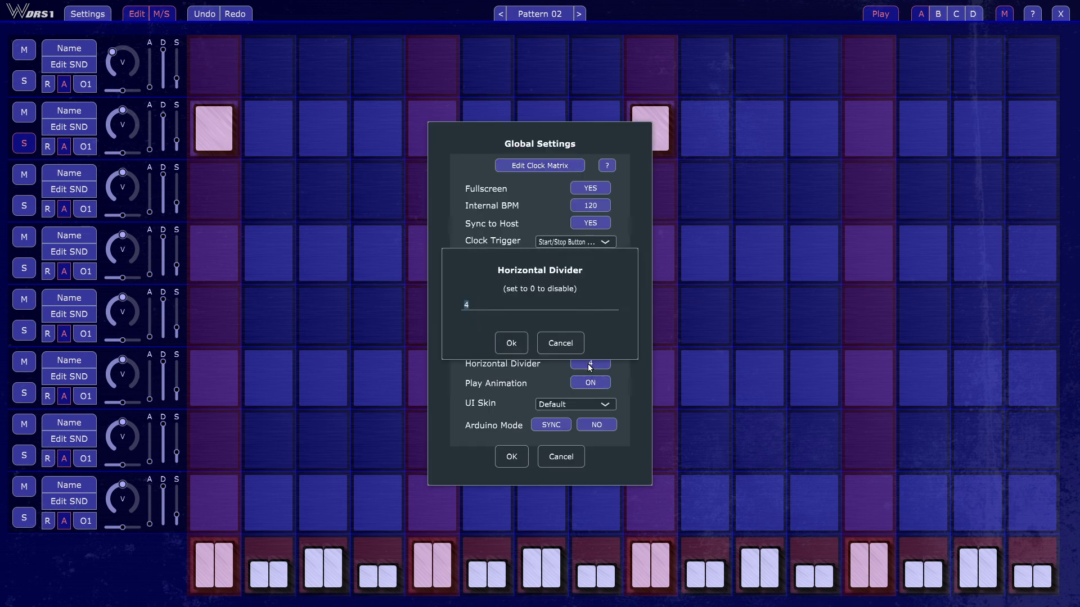
{"action": "type", "text": "8"}
{"action": "left_click", "coordinate": [512, 343]}
{"action": "left_click", "coordinate": [512, 450]}
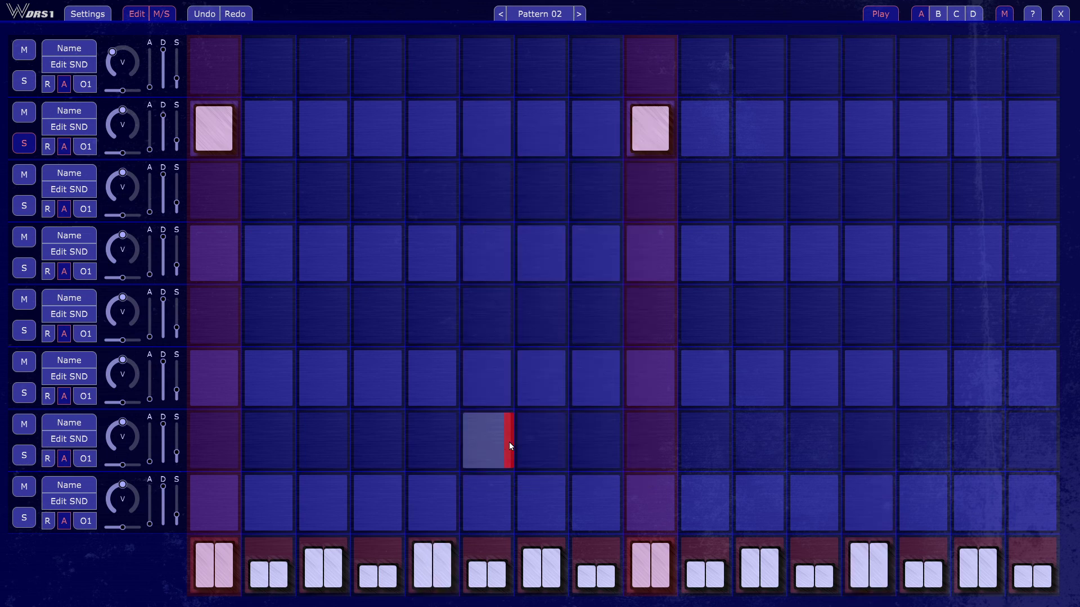
Step: Disable the Horizontal Divider by setting it to 0 in the global settings
{"action": "left_click", "coordinate": [88, 14]}
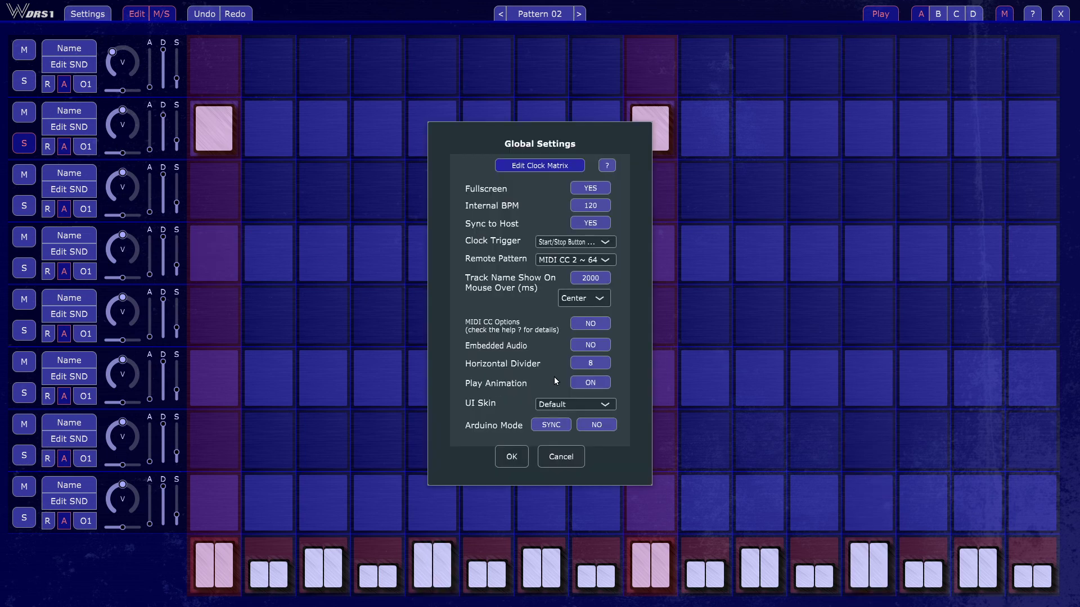
{"action": "left_click", "coordinate": [601, 361]}
{"action": "type", "text": "0"}
{"action": "key", "text": "Return"}
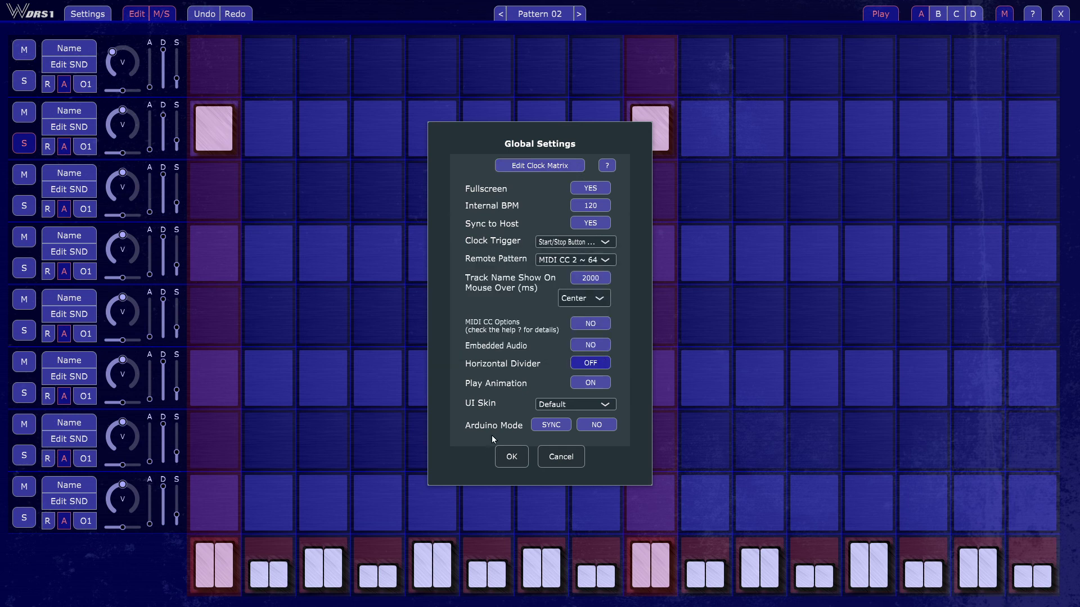
{"action": "left_click", "coordinate": [511, 459]}
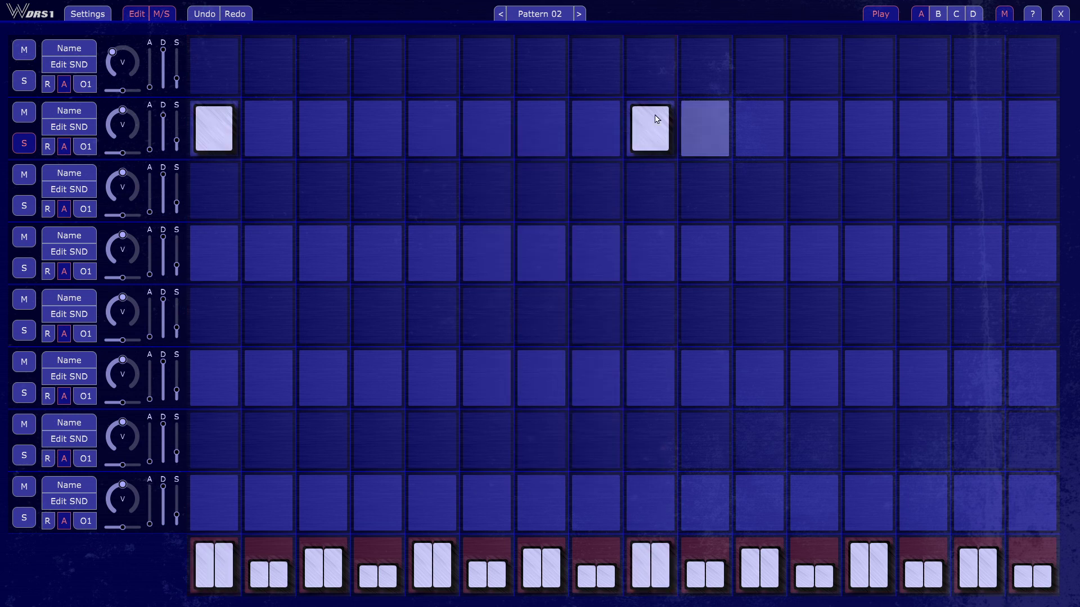
Step: Review the global settings, close them without changes and return to Pattern 01
{"action": "left_click", "coordinate": [88, 14]}
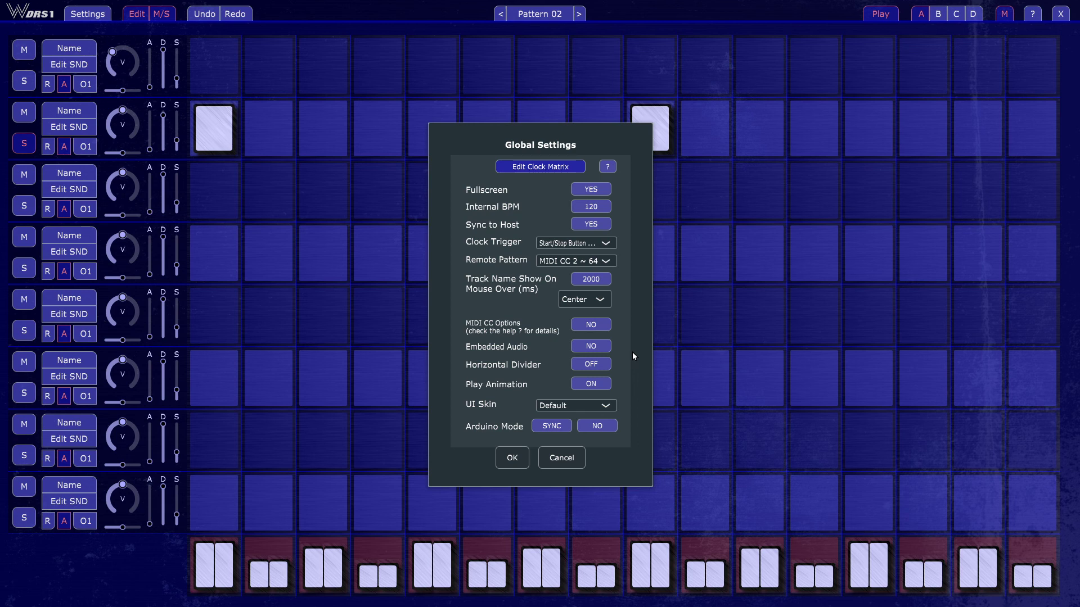
{"action": "left_click", "coordinate": [558, 464]}
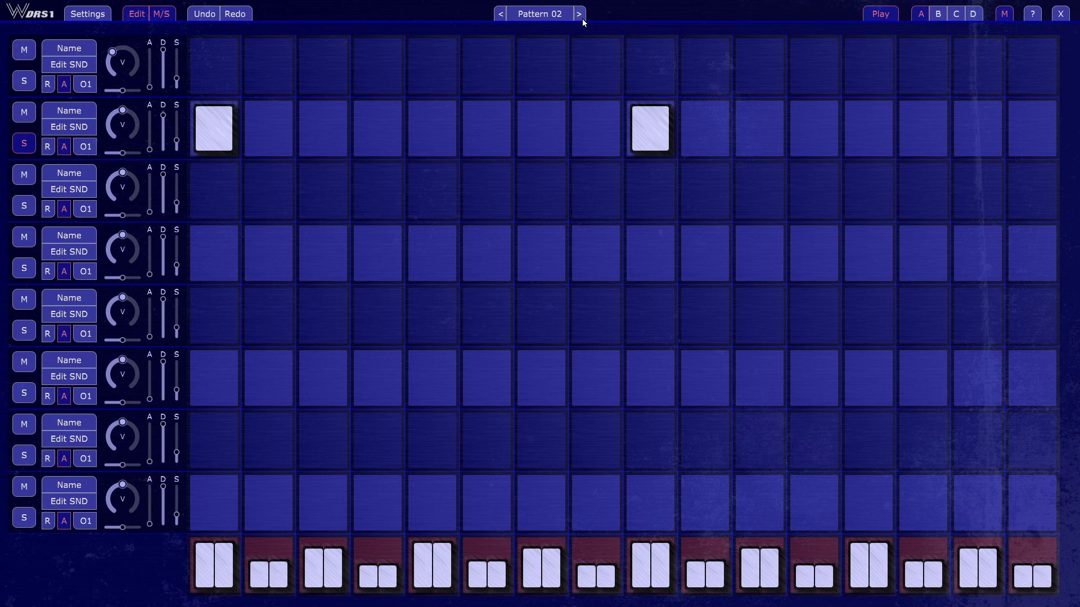
{"action": "left_click", "coordinate": [500, 14]}
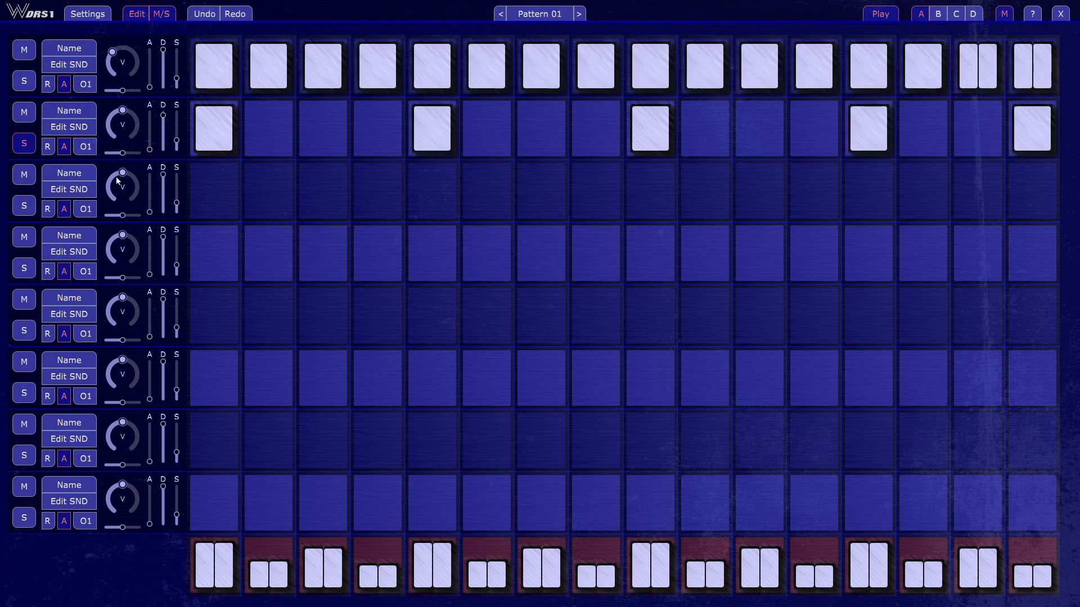